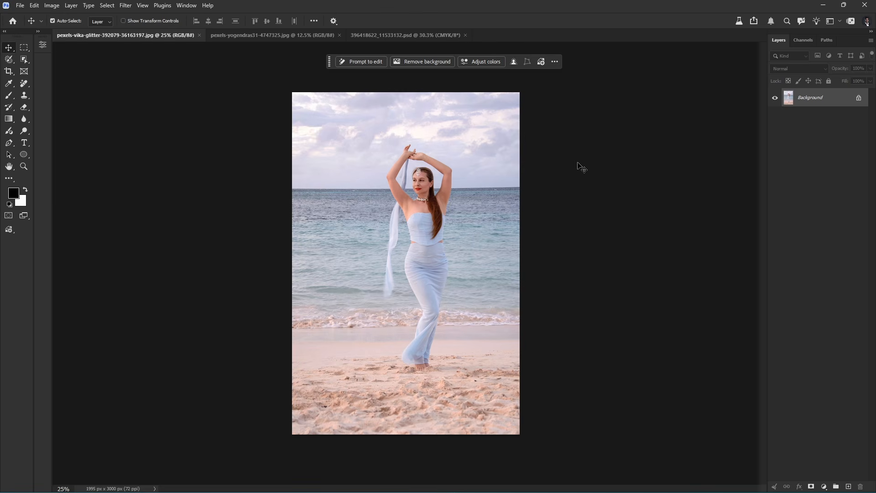
Ask the AI Assistant to "remove background" from the beach photo of the woman
left_click(802, 21)
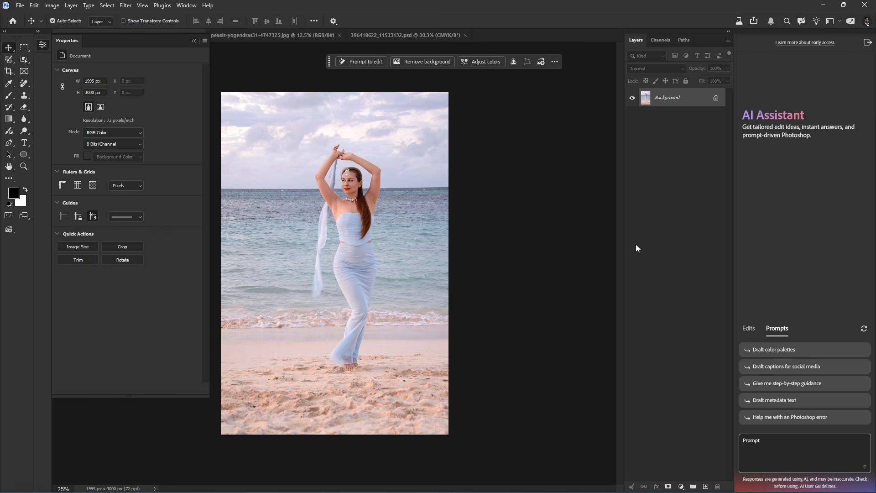
key("ctrl+minus")
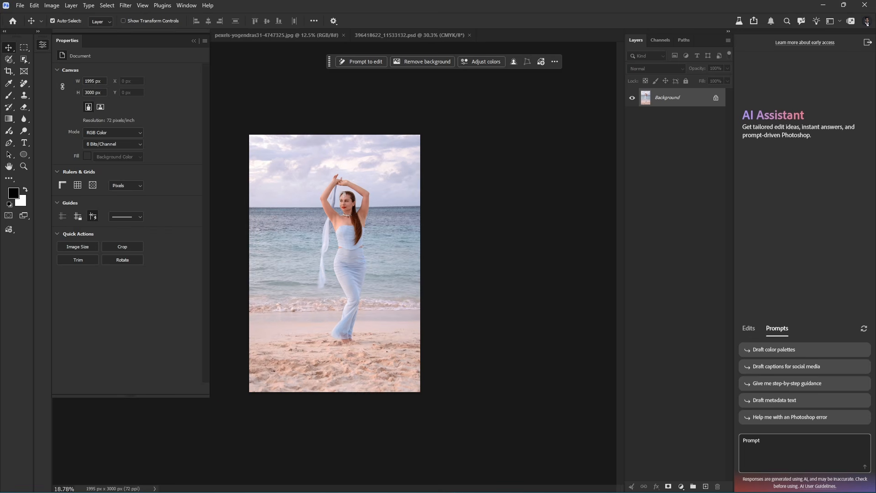
left_click(751, 328)
scroll(336, 212, "up", 1)
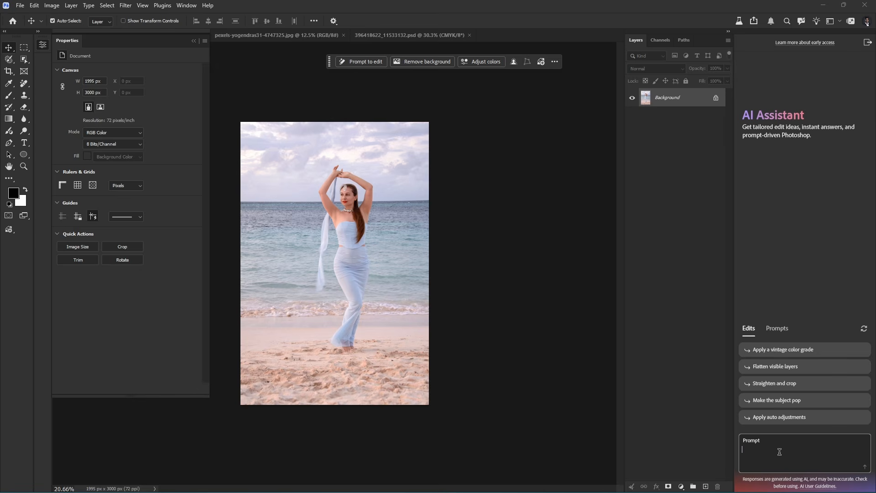
type("remove background")
key("Return")
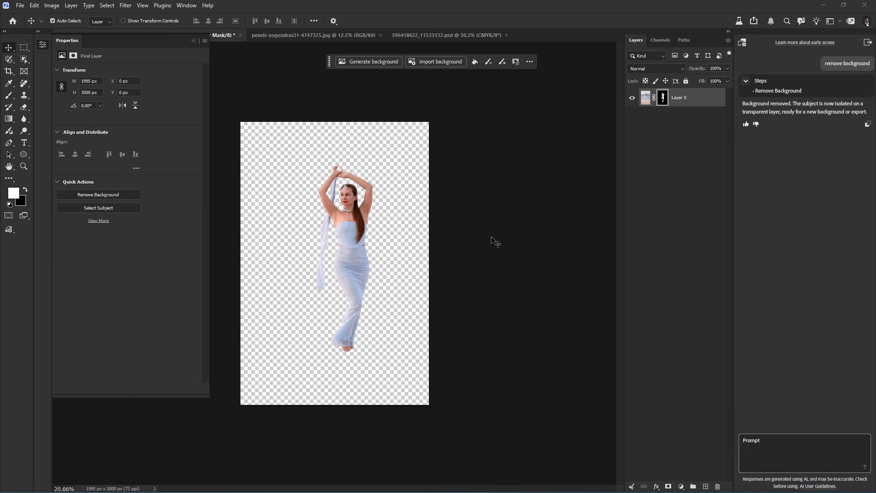
Run a critique session with the AI Assistant on the poster 396418622_11533132.psd, starting from a fresh chat
left_click(743, 43)
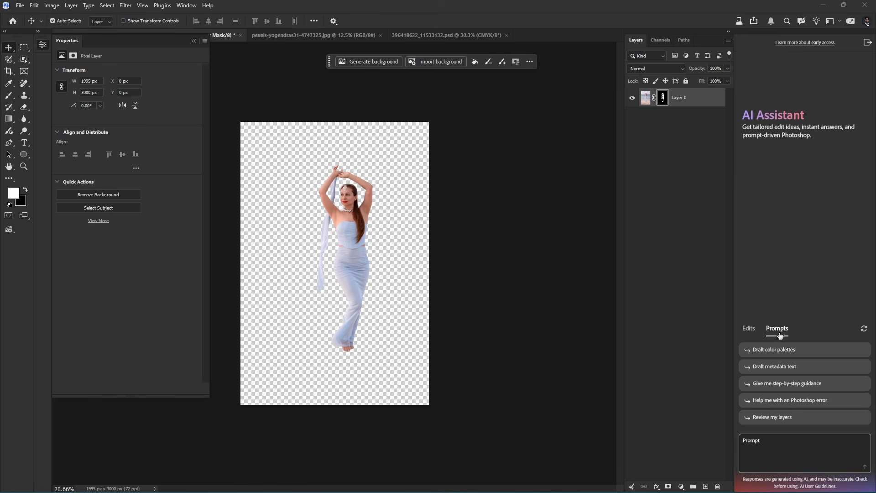
left_click(467, 33)
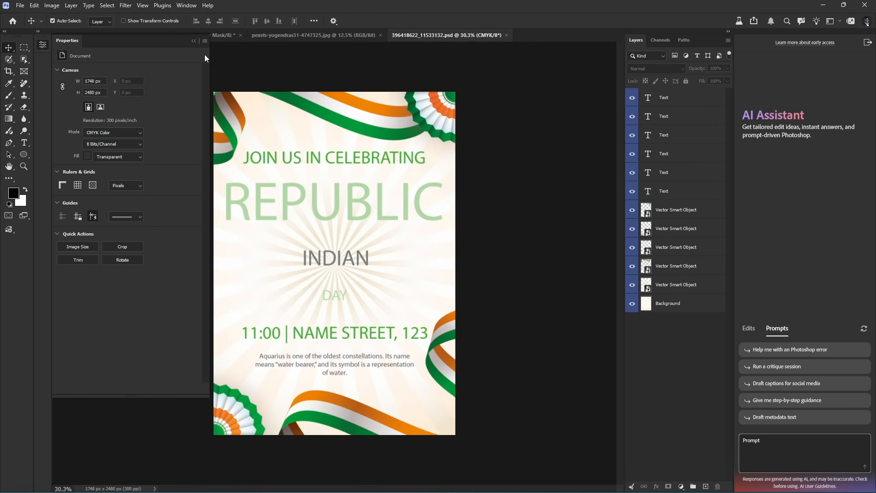
left_click(194, 41)
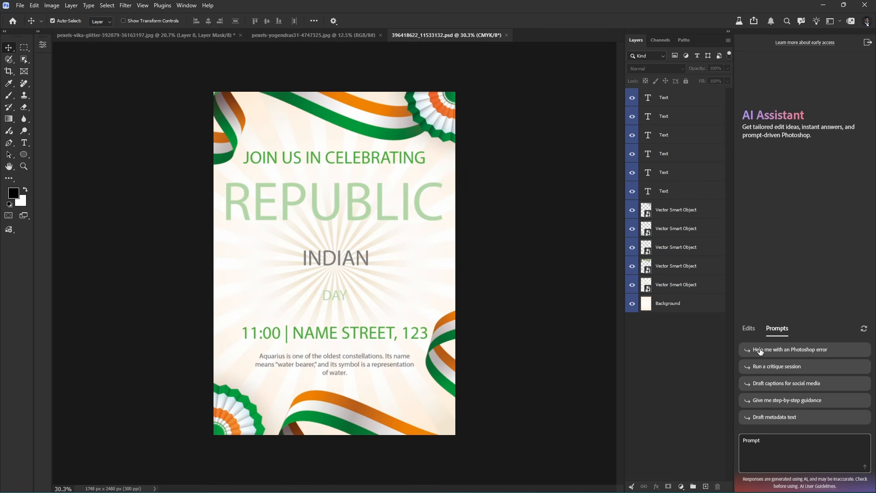
left_click(777, 369)
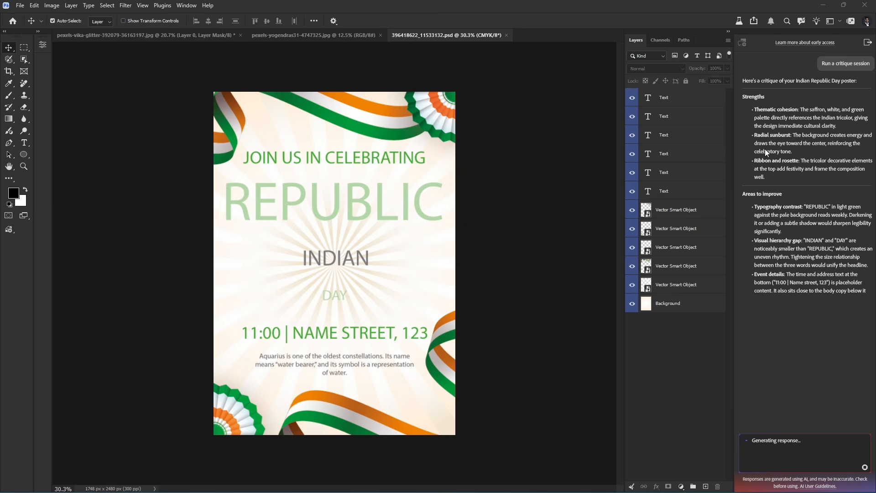
left_click(713, 133)
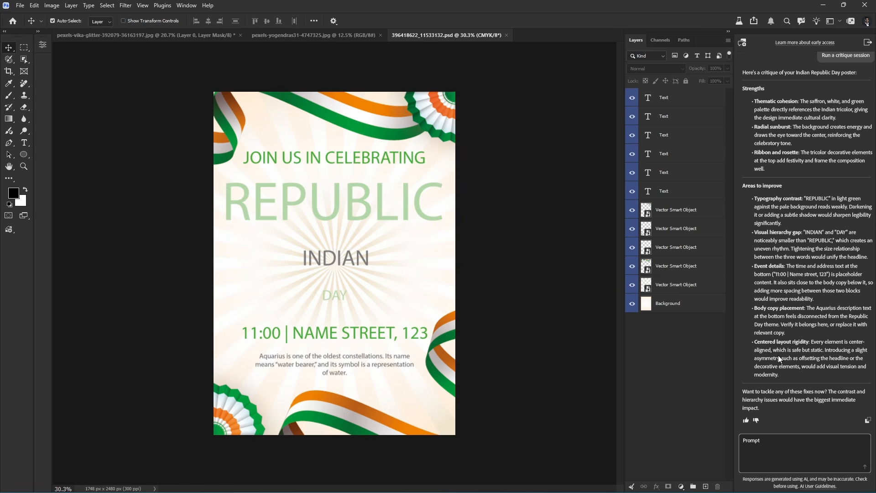
Recolour the "REPUBLIC" headline text dark green, sampled from the rosette artwork
left_click(379, 218)
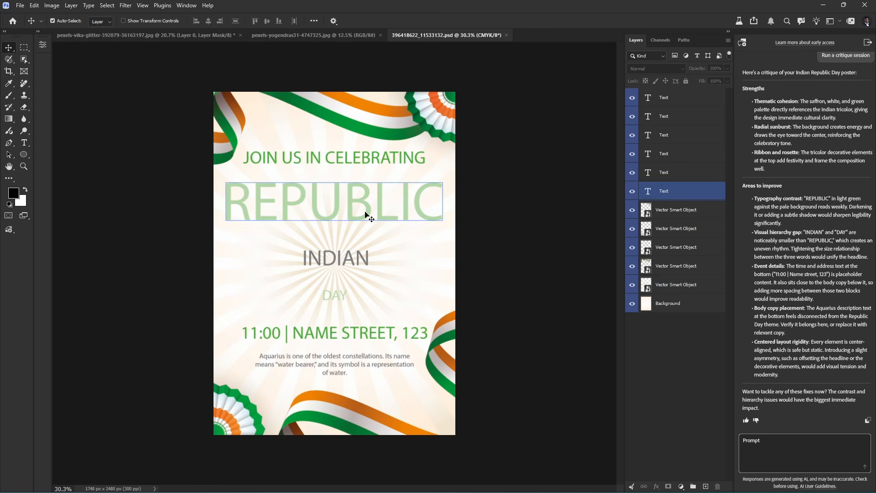
double_click(367, 215)
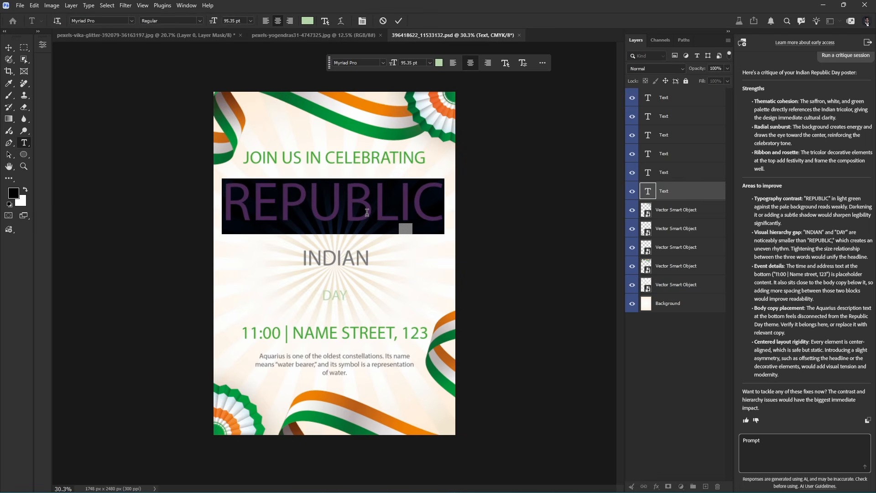
left_click(438, 62)
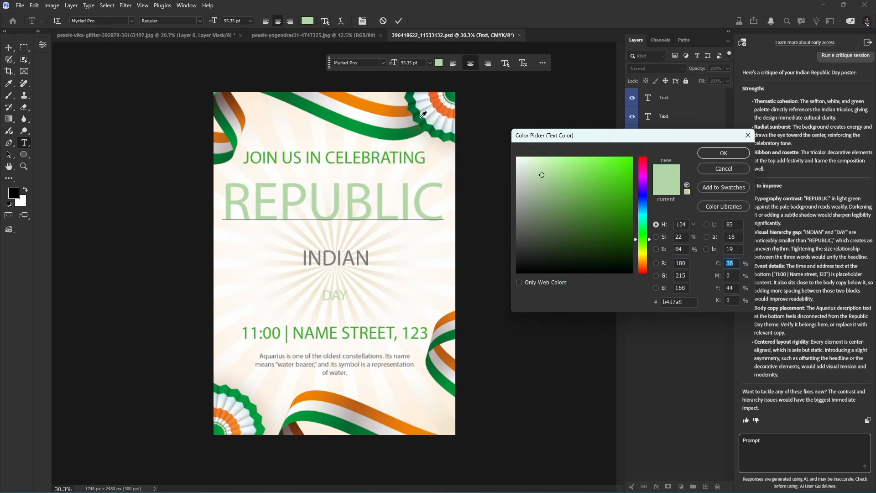
left_click(421, 117)
left_click(719, 155)
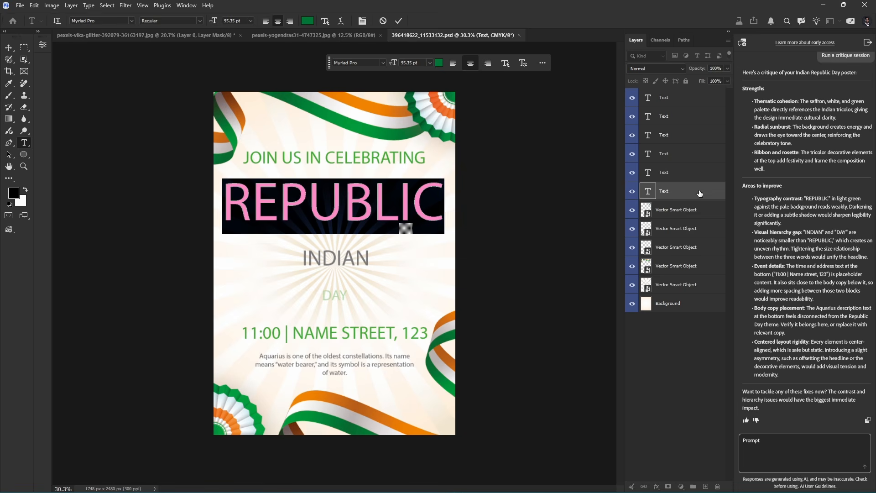
Set the "INDIAN" text to 95.35 pt and recolour it orange (f08000), sampled from the tricolour ribbon
left_click(674, 177)
key("v")
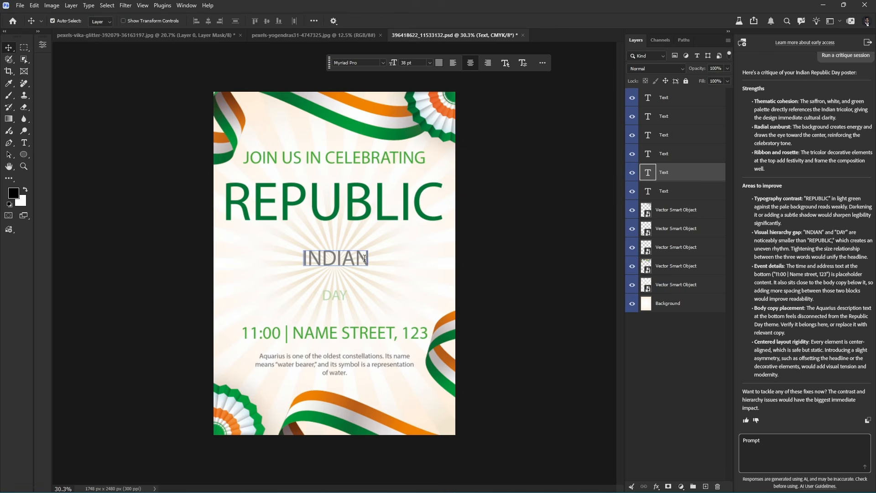
double_click(365, 259)
left_click(408, 62)
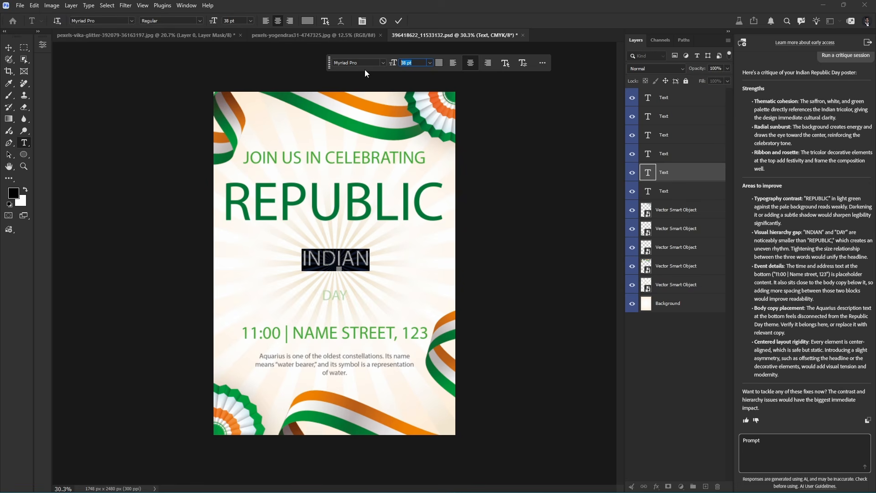
type("9")
type("5.3")
type("5")
key("Return")
left_click(439, 63)
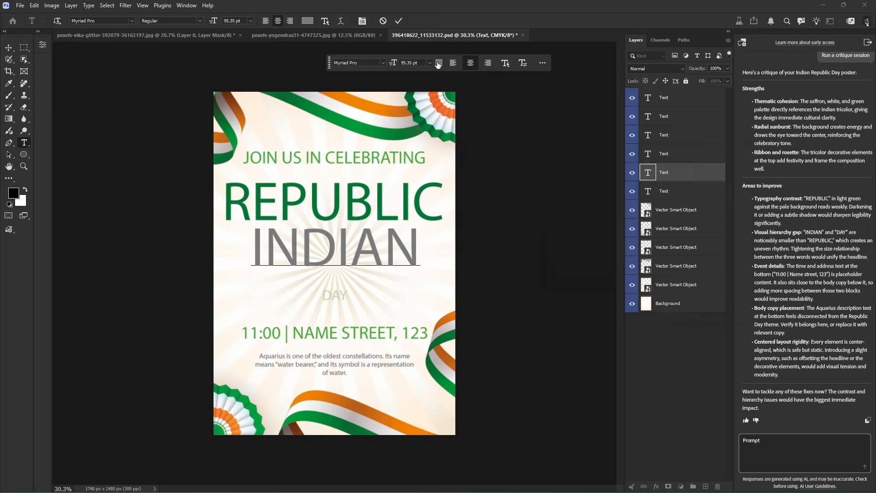
left_click(385, 106)
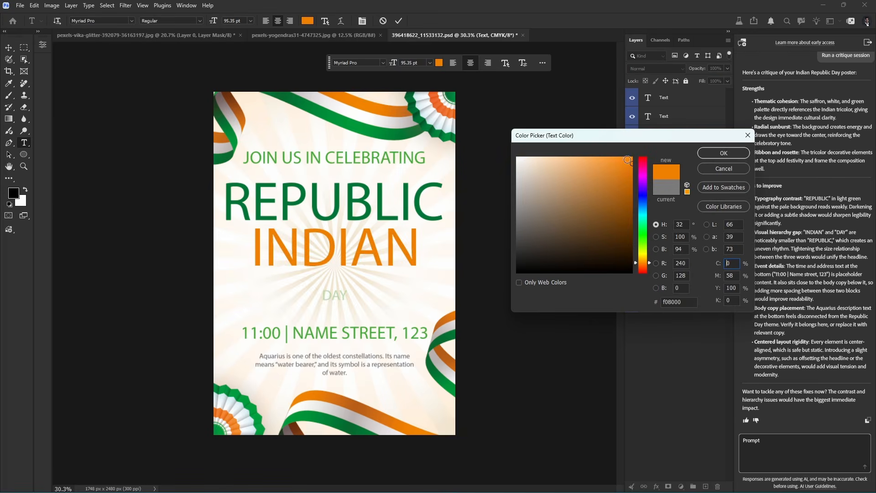
left_click(733, 152)
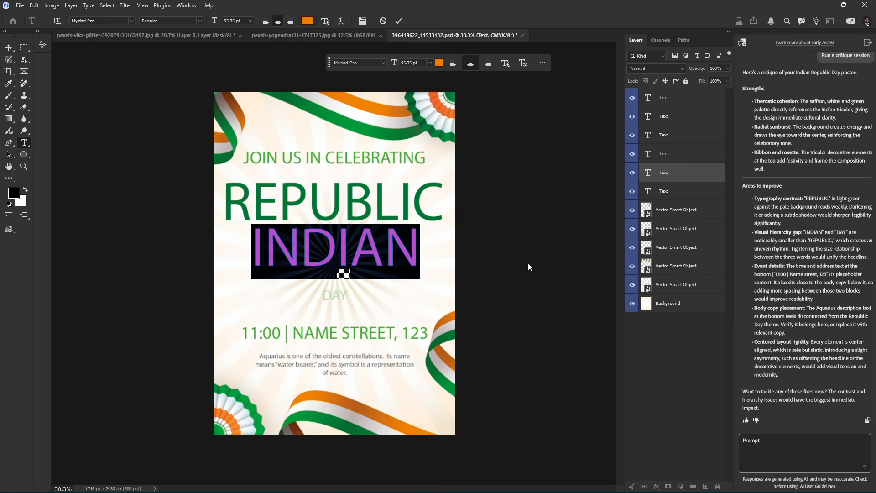
Set the font size of the "DAY" text to 95.35 pt
left_click(702, 153)
left_click(342, 299)
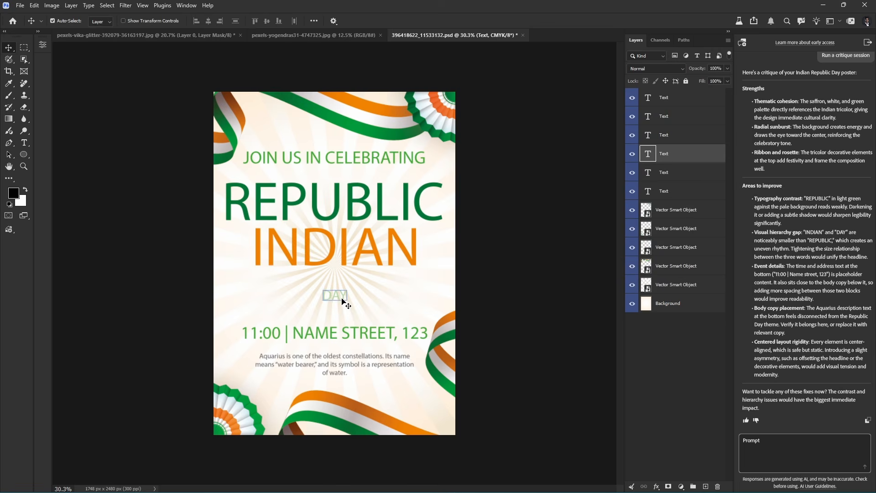
double_click(343, 299)
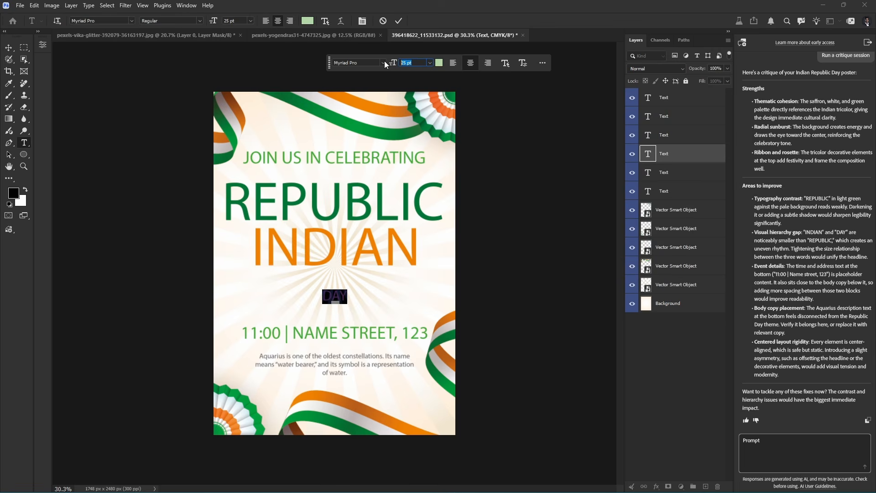
type("95")
type(".35")
key("Return")
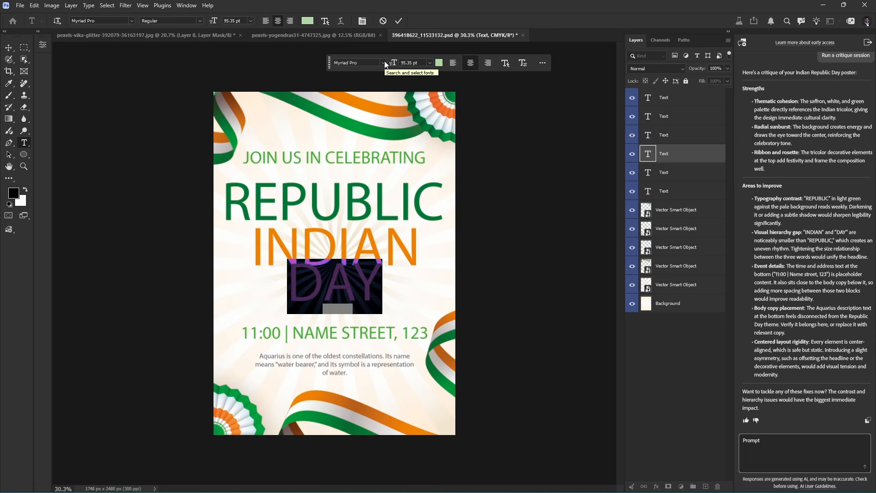
Recolour the "DAY" text dark green (007537) and move it down clear of "INDIAN"
left_click(439, 62)
left_click(632, 220)
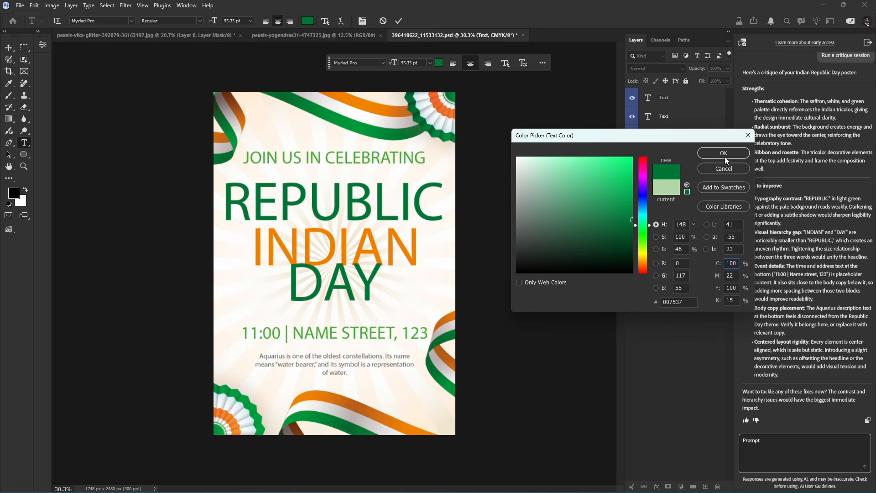
left_click(726, 158)
left_click(9, 47)
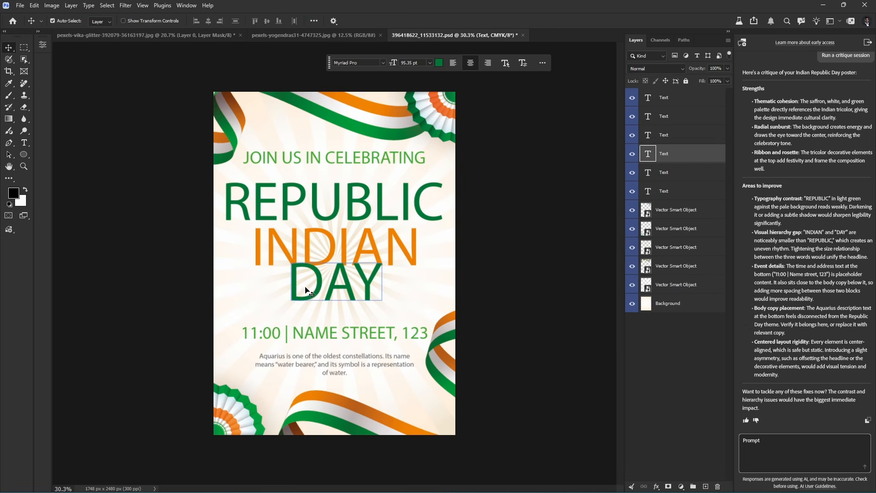
left_click_drag(306, 290, 303, 300)
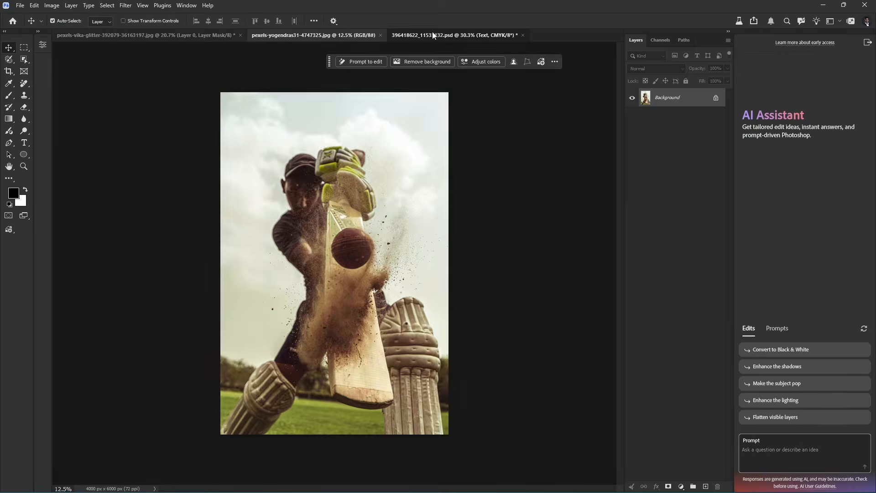
Apply the AI Assistant's suggested "Adjust brightness and contrast" edit to the cricket photo and check the new adjustment layer's properties
left_click(432, 32)
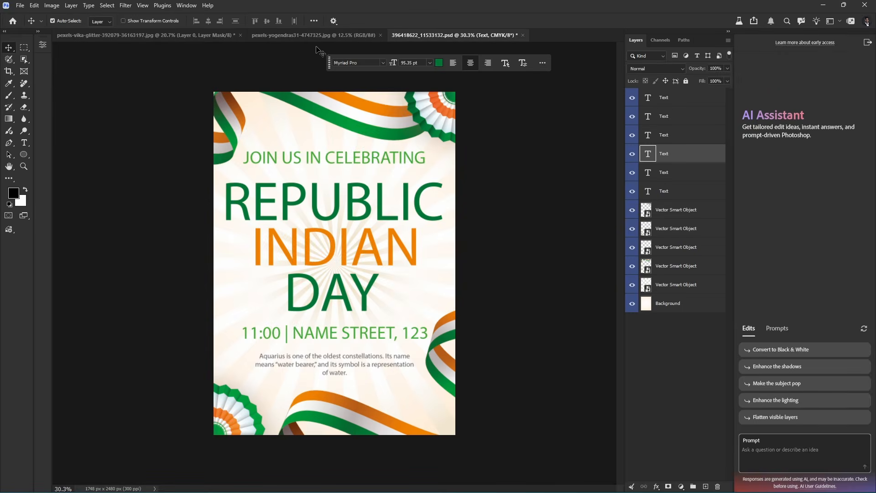
left_click(330, 36)
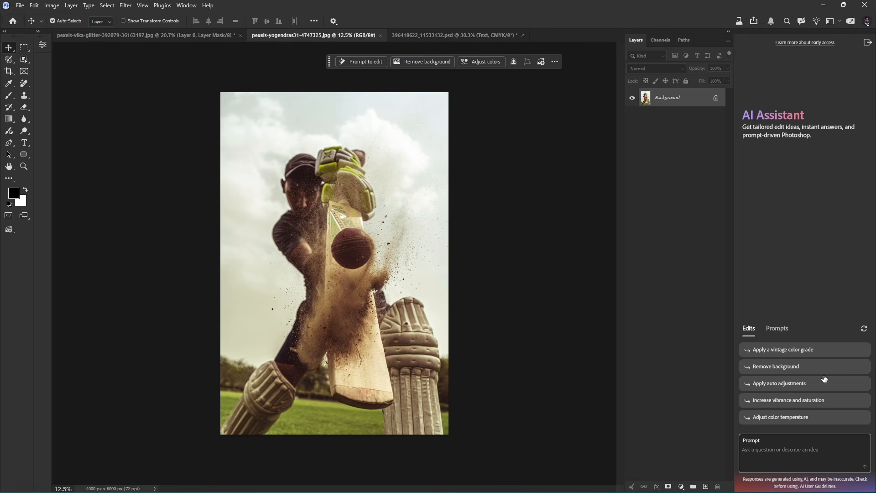
left_click(863, 330)
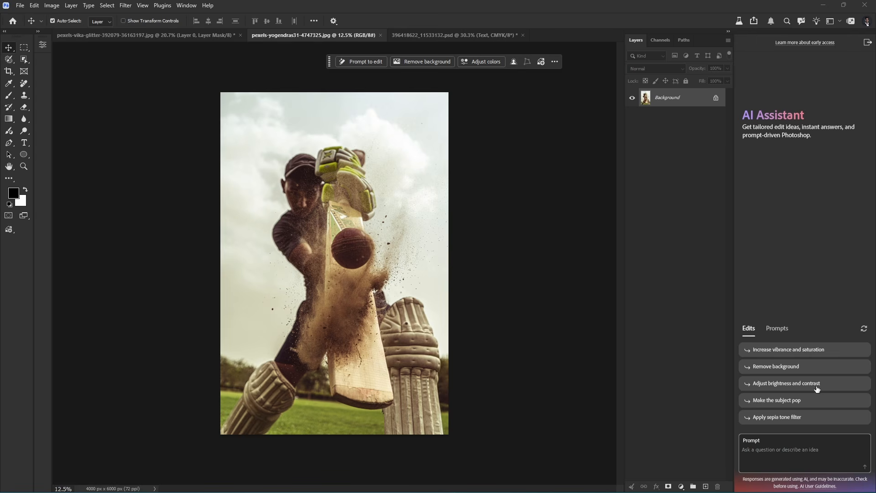
left_click(797, 384)
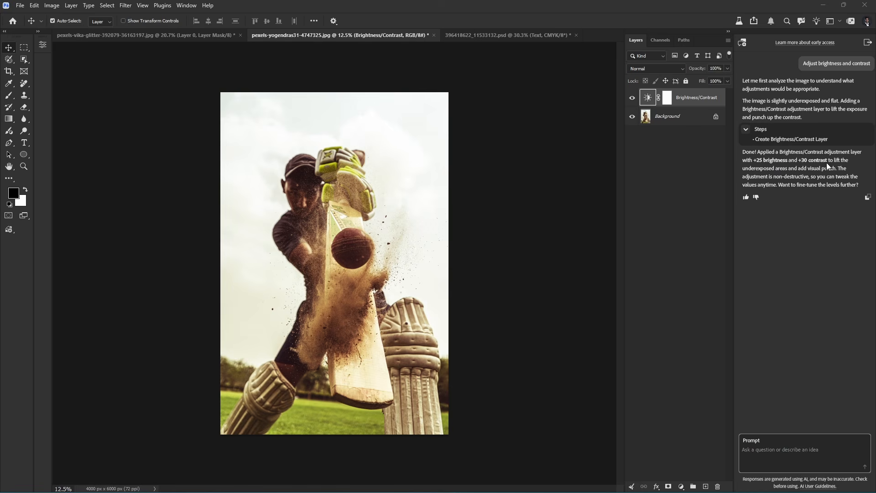
double_click(648, 98)
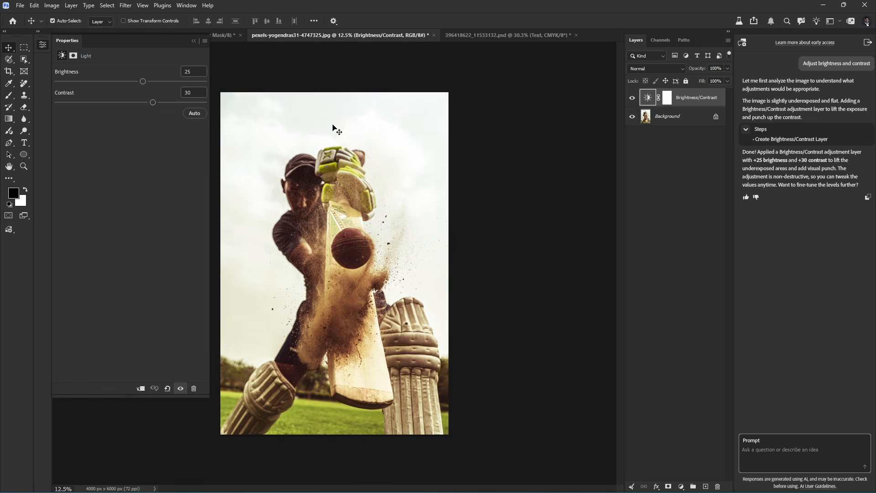
left_click(193, 41)
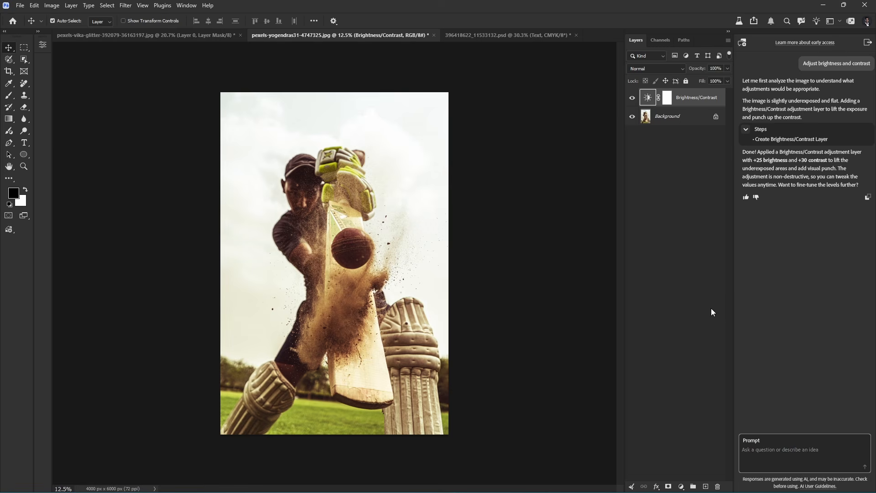
Stamp all visible layers of the cricket photo into a new layer above the Brightness/Contrast adjustment
left_click(685, 221)
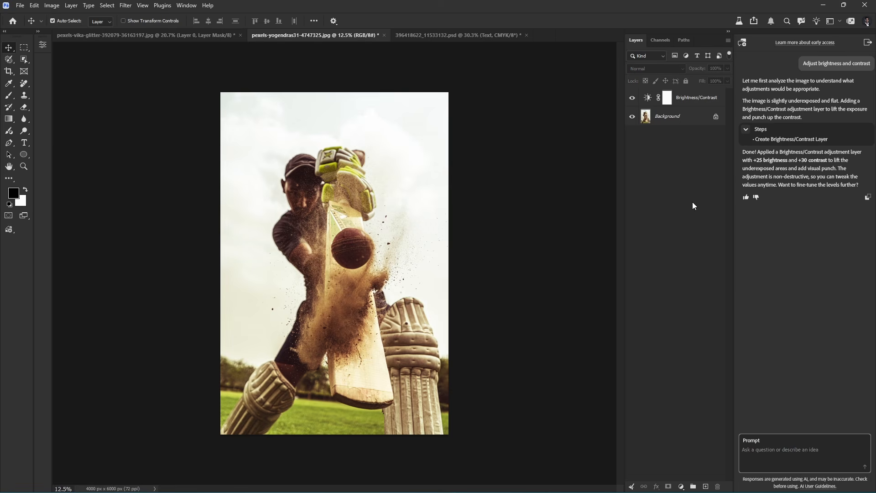
key("ctrl")
key("ctrl+shift+alt+e")
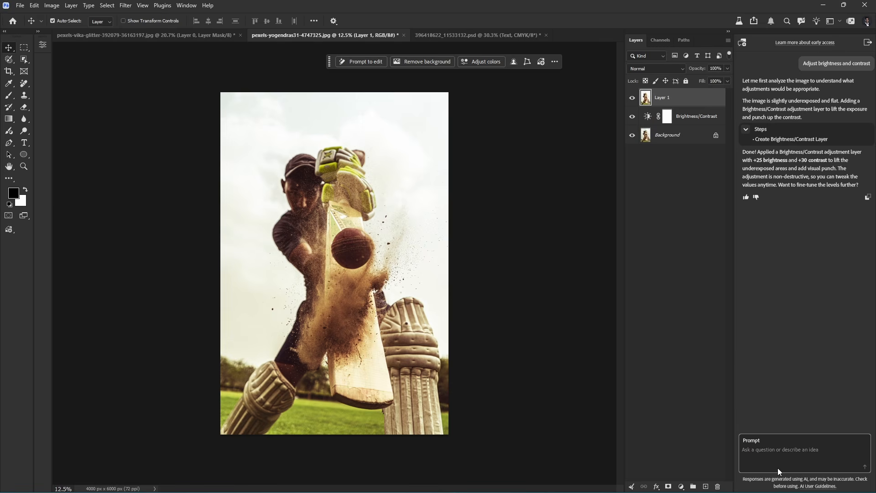
Prompt the AI Assistant to "create social media poshter" from the cricket photo
left_click(786, 451)
type("create social media poshter")
key("Return")
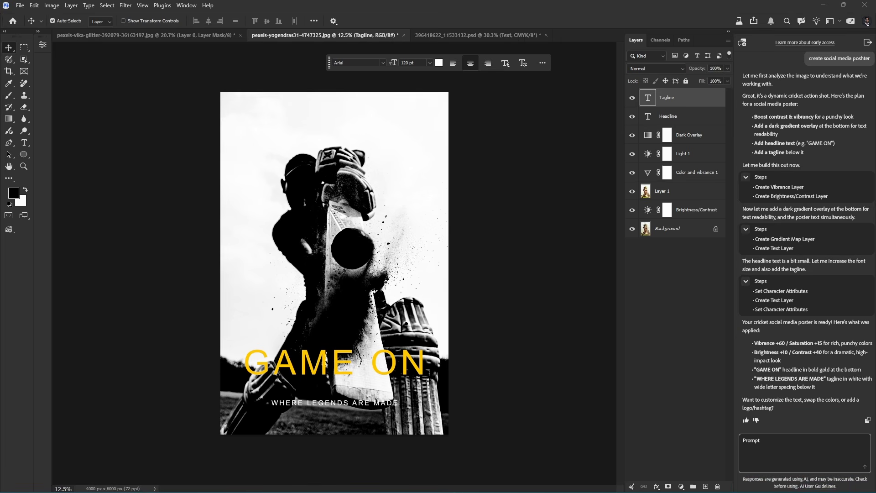
Toggle the Dark Overlay layer's visibility to compare the cricket poster with and without it
scroll(826, 280, "down", 2)
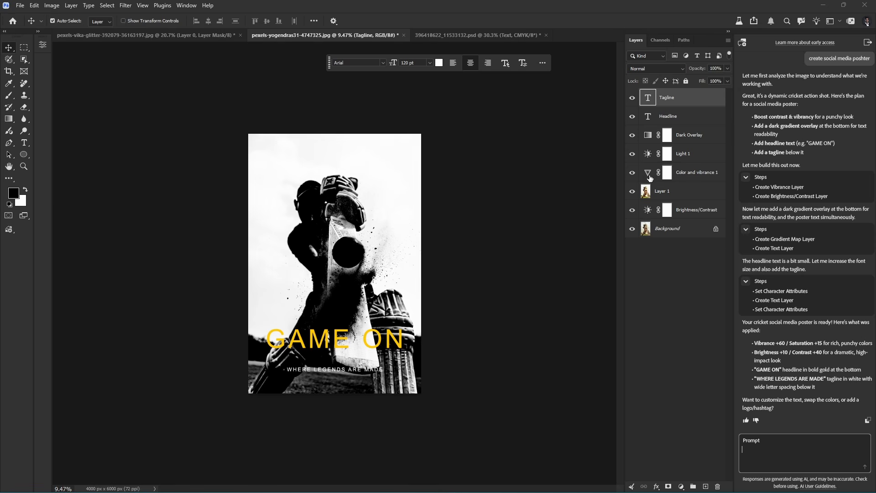
left_click(631, 135)
left_click(632, 136)
left_click(631, 136)
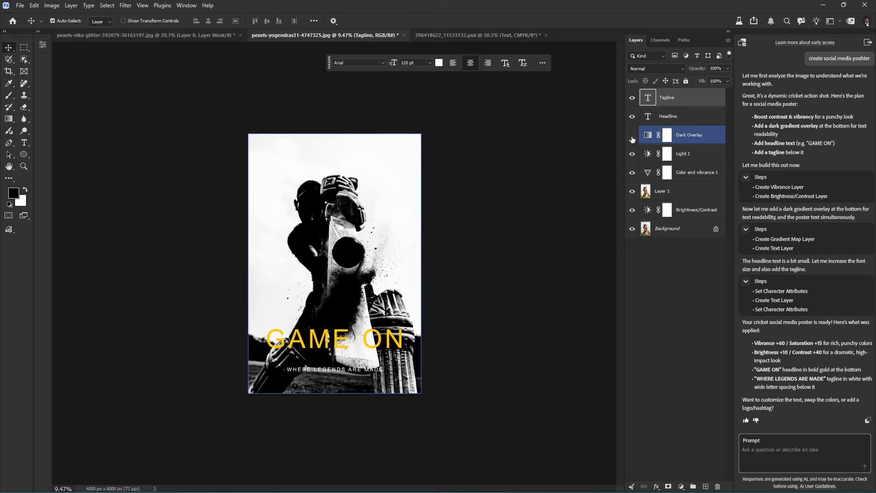
Hide the Dark Overlay layer of the cricket poster and add a new empty layer above the Light 1 adjustment
left_click(632, 136)
left_click(633, 136)
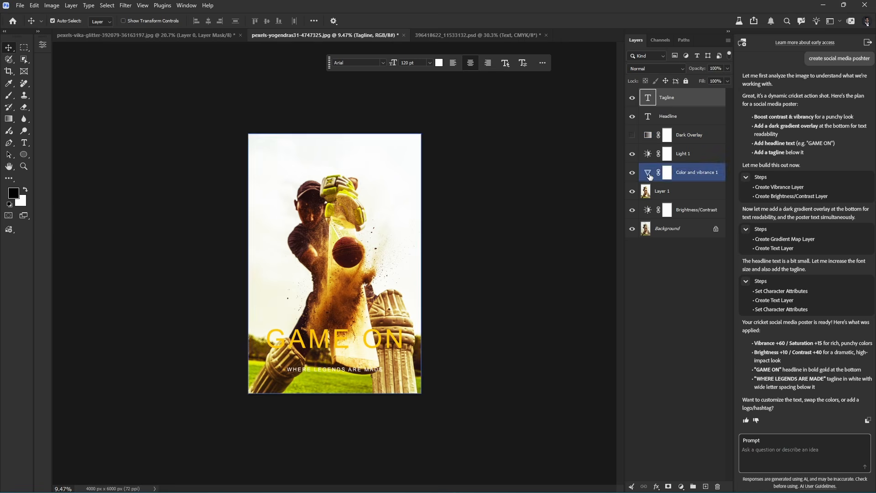
left_click(675, 138)
key("ctrl+shift+alt+n")
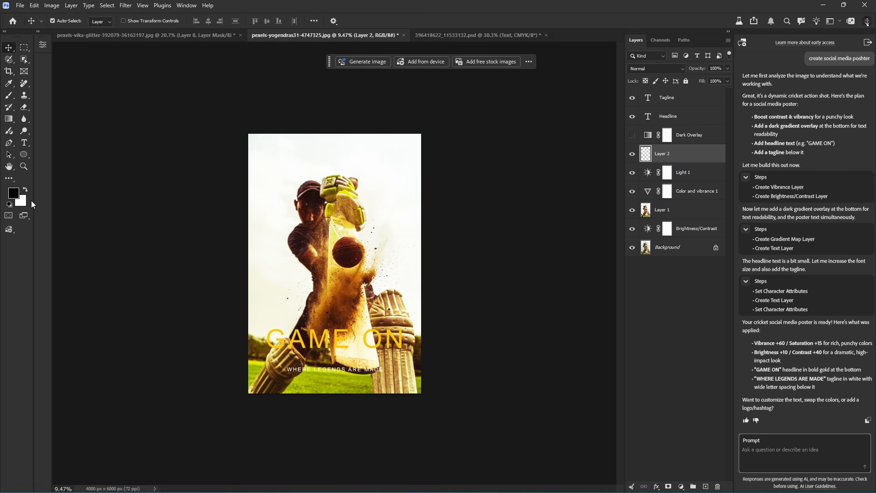
Draw a rectangle about 5035 × 1519 px across the poster's bottom, behind the headline and tagline
left_click(9, 154)
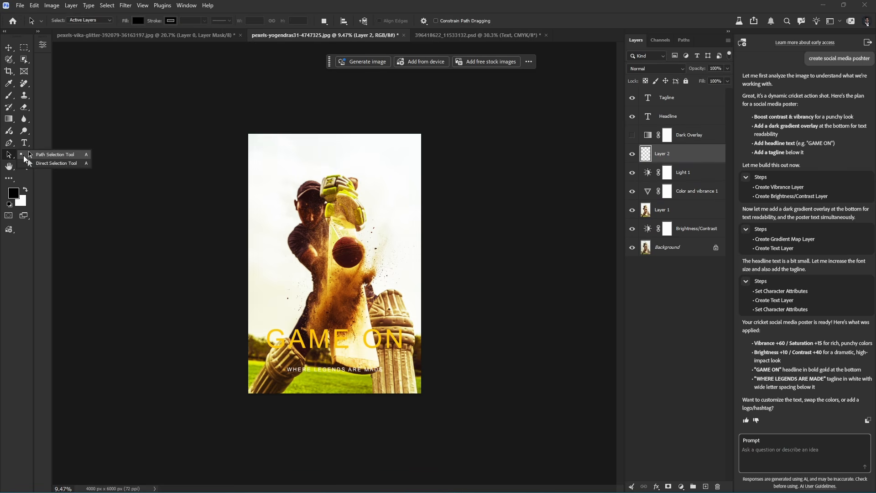
left_click(24, 154)
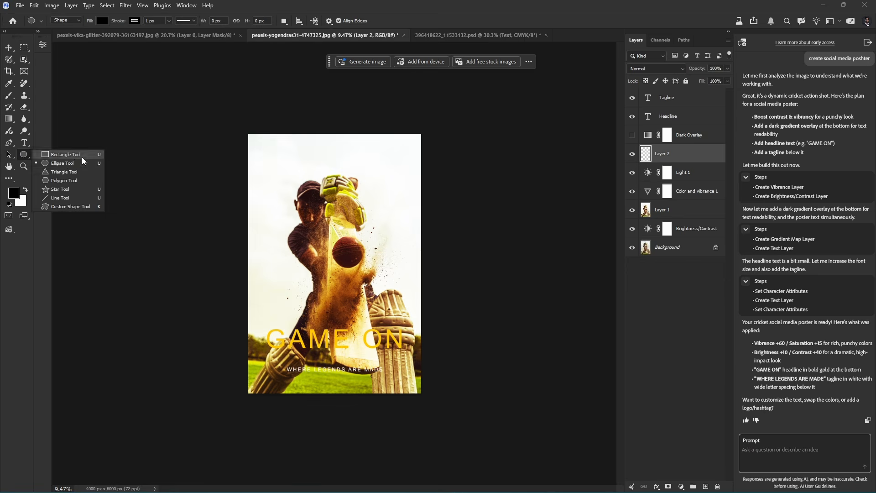
left_click(68, 154)
left_click_drag(226, 331, 443, 396)
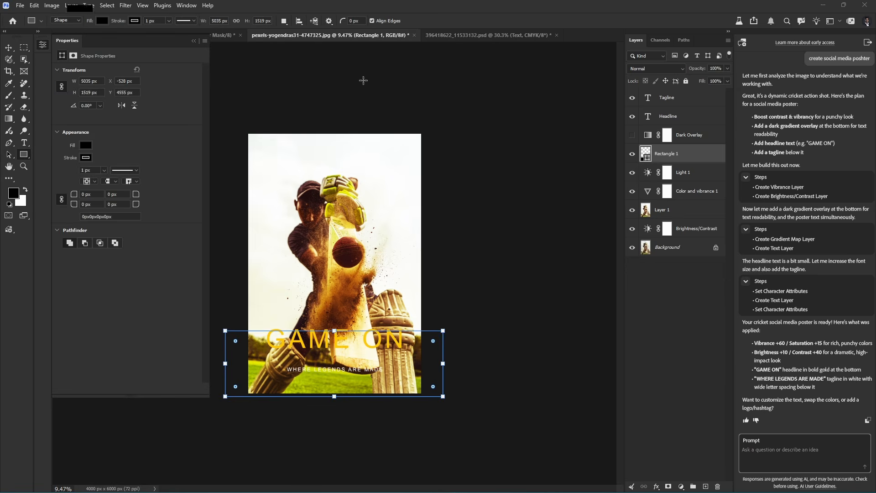
Fill the rectangle with red and lower its layer opacity to 52%
left_click(350, 62)
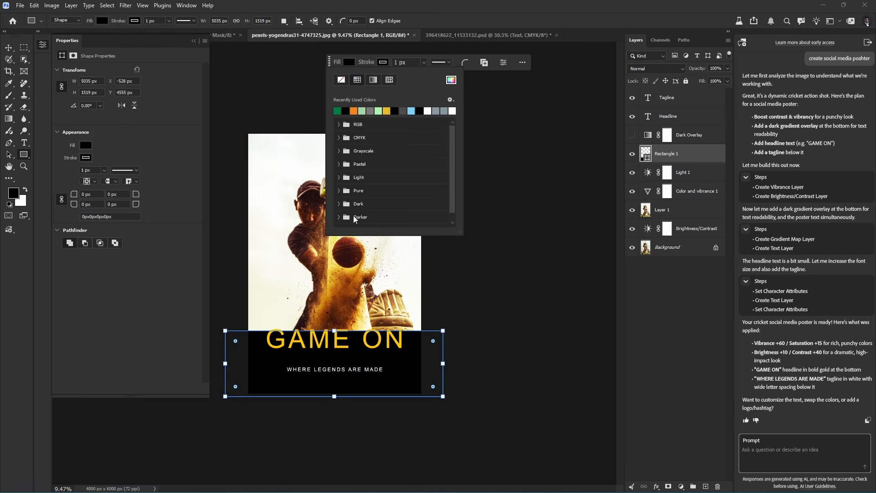
left_click(354, 111)
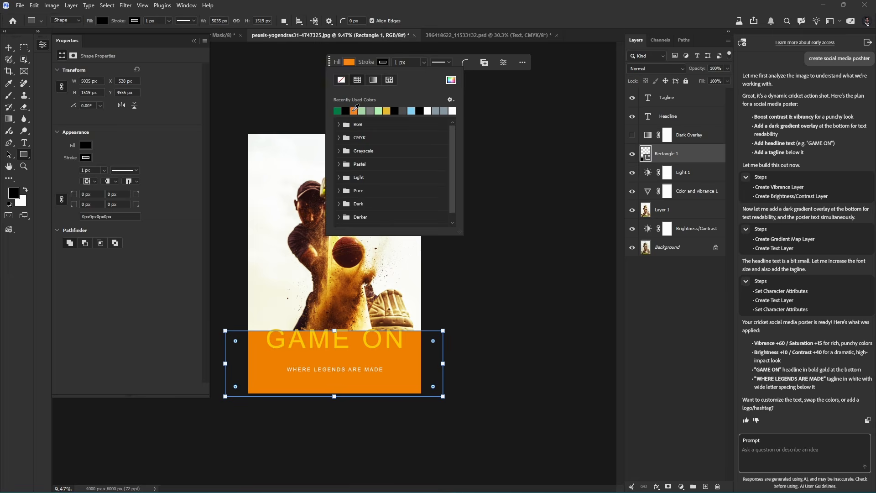
left_click(451, 80)
left_click_drag(642, 170, 654, 146)
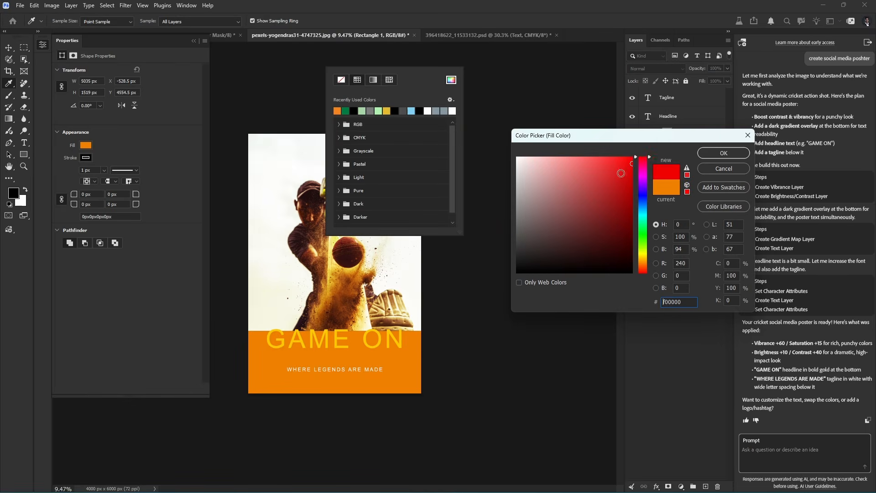
left_click(721, 156)
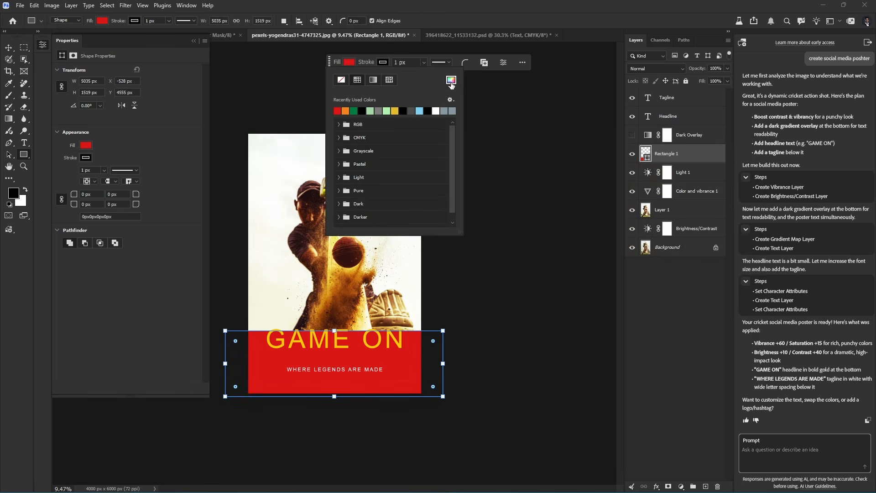
left_click_drag(699, 70, 677, 69)
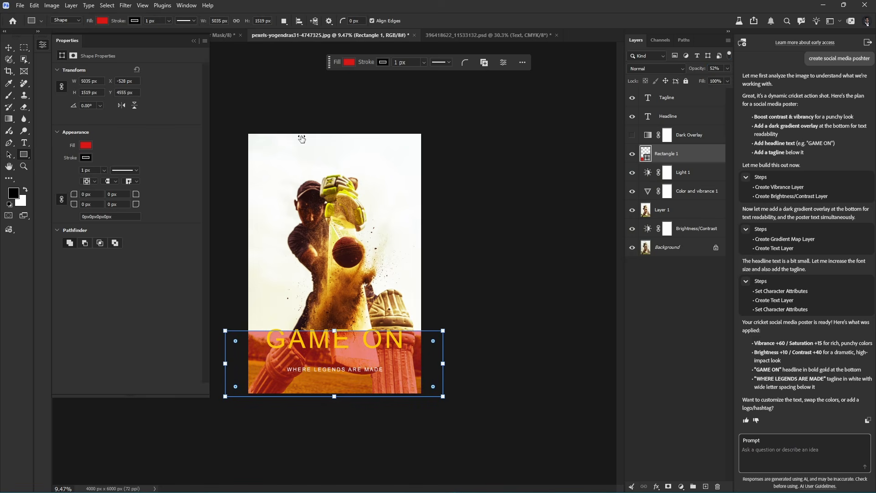
Move the GAME ON headline up to the top of the poster above the batsman
key("v")
left_click_drag(310, 345, 310, 154)
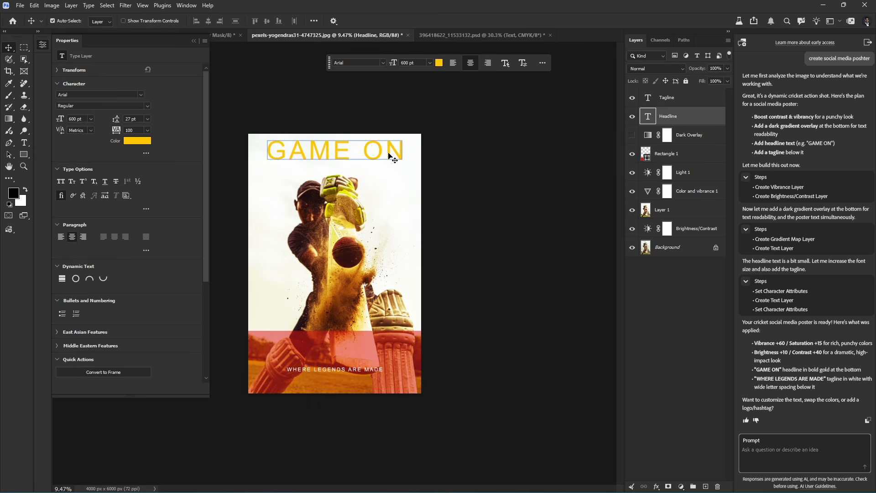
Recolour the GAME ON headline with the reddish brown sampled from the cricket ball
double_click(390, 155)
left_click(440, 63)
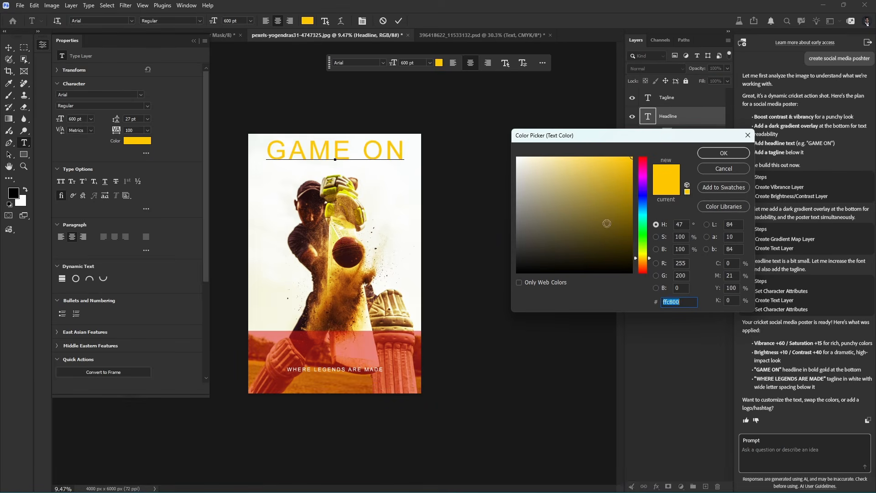
left_click_drag(606, 223, 560, 273)
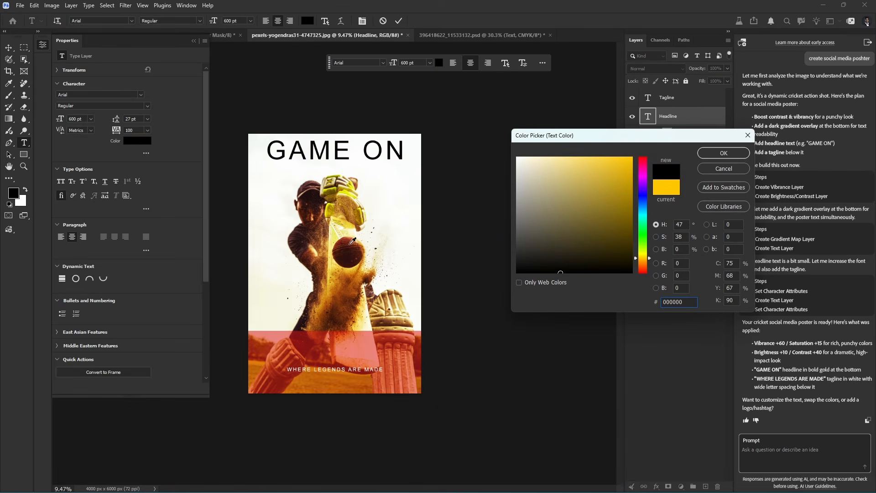
left_click(352, 239)
left_click(723, 152)
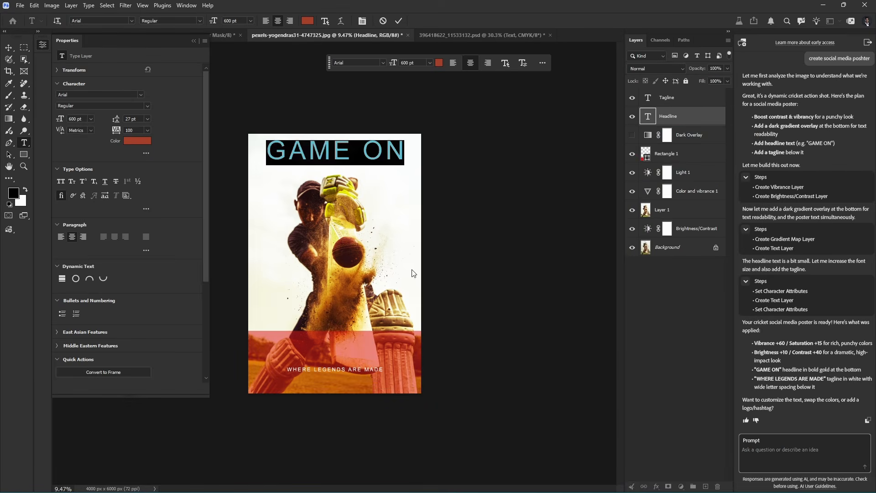
key("ctrl+Return")
key("v")
Duplicate the red rectangle to the poster's top behind the headline and set the copy's opacity to 100%
left_click(388, 355)
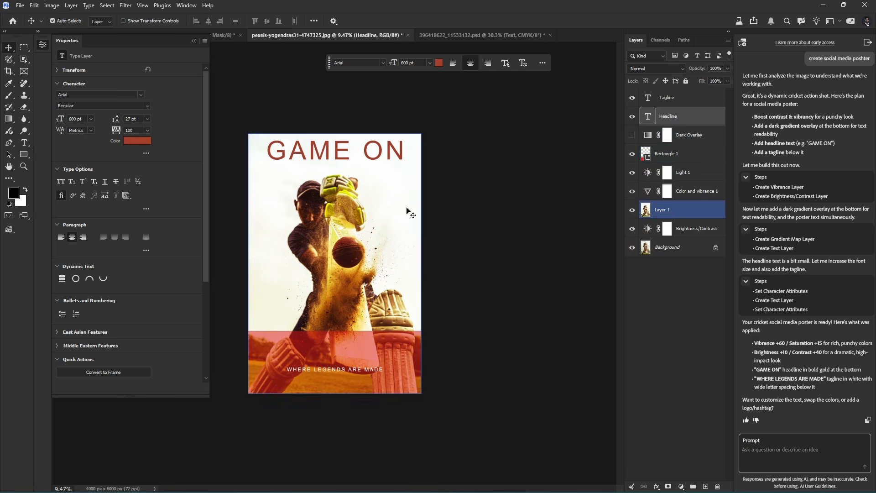
left_click(643, 160)
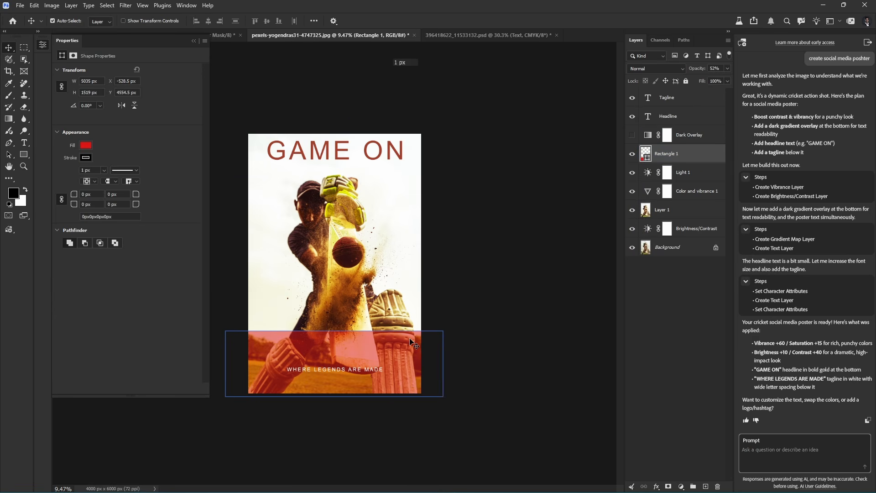
left_click_drag(394, 353, 396, 123)
left_click(349, 62)
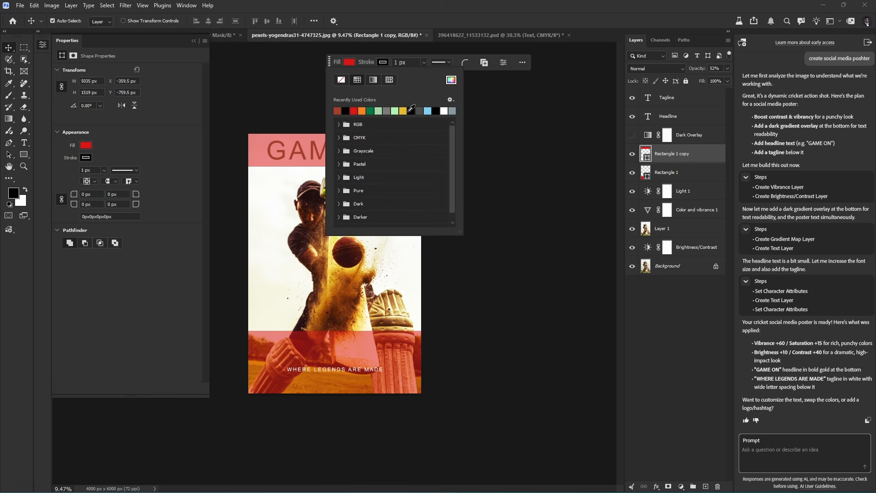
left_click_drag(692, 70, 716, 69)
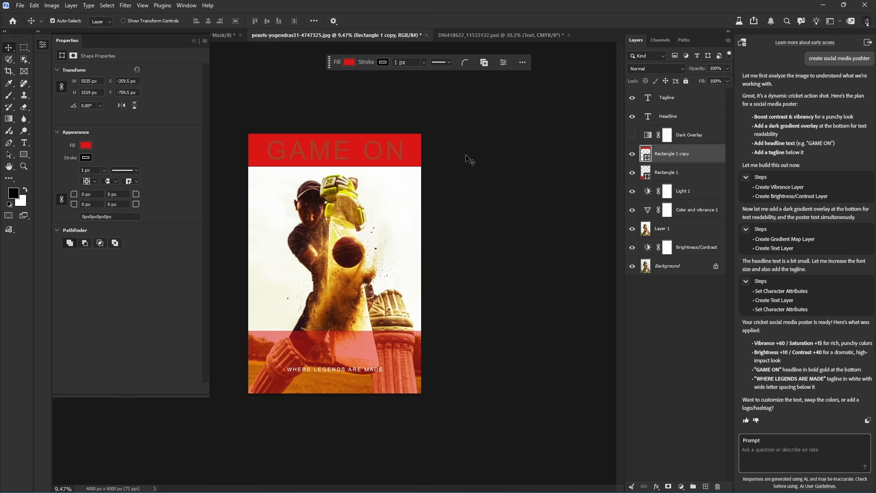
Recolour the GAME ON headline white by sampling the photo's light background
left_click(657, 117)
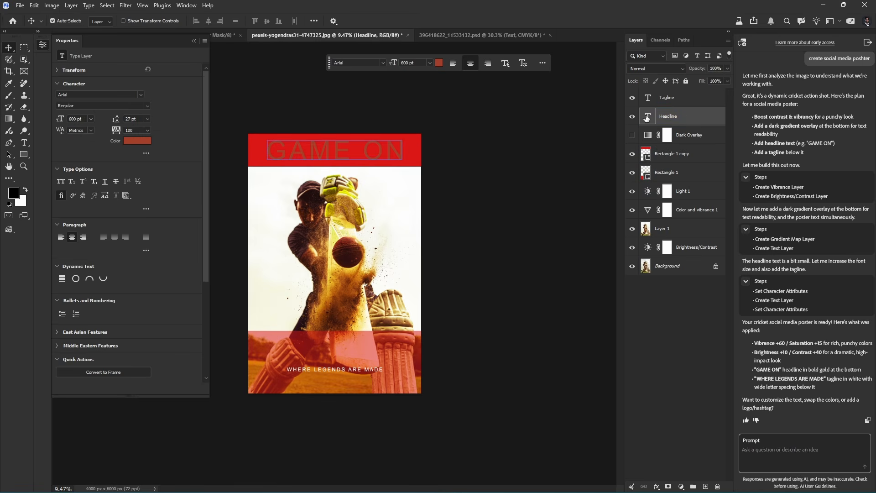
left_click(439, 64)
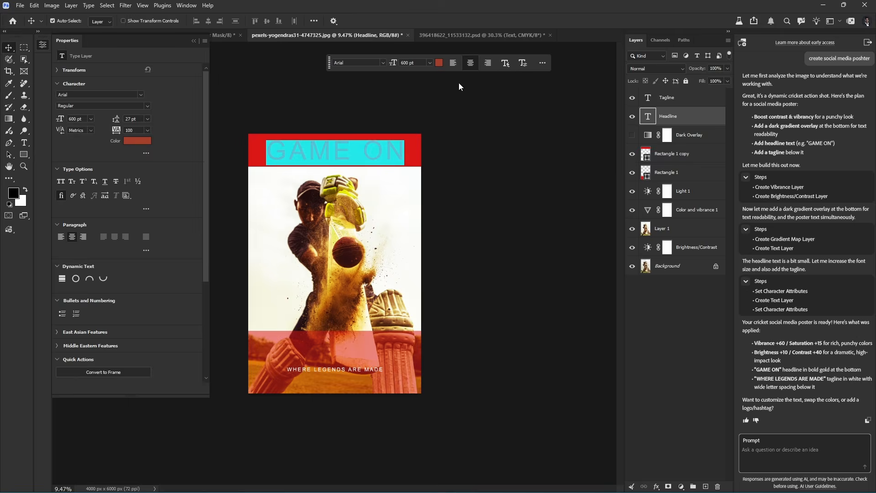
left_click(395, 195)
left_click(724, 153)
key("Escape")
key("v")
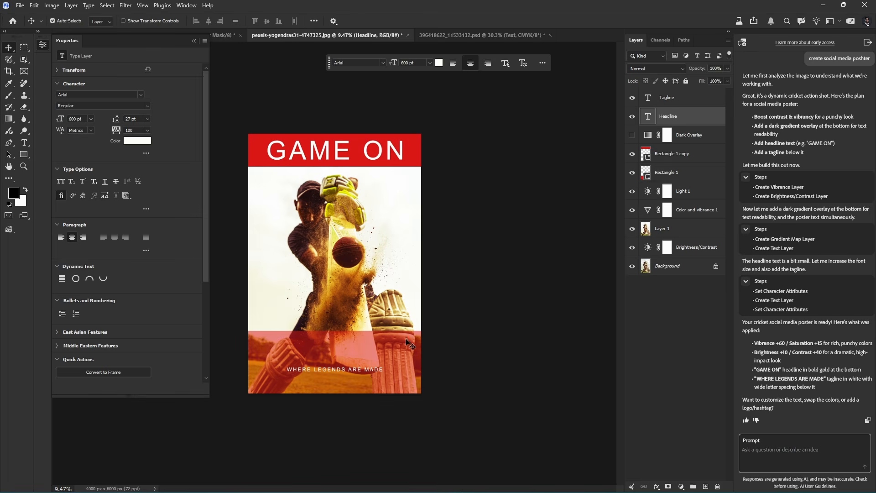
Change the "WHERE LEGENDS ARE MADE" tagline's font to Akira Expanded Super Bold and scale the text up
left_click(343, 378)
double_click(343, 372)
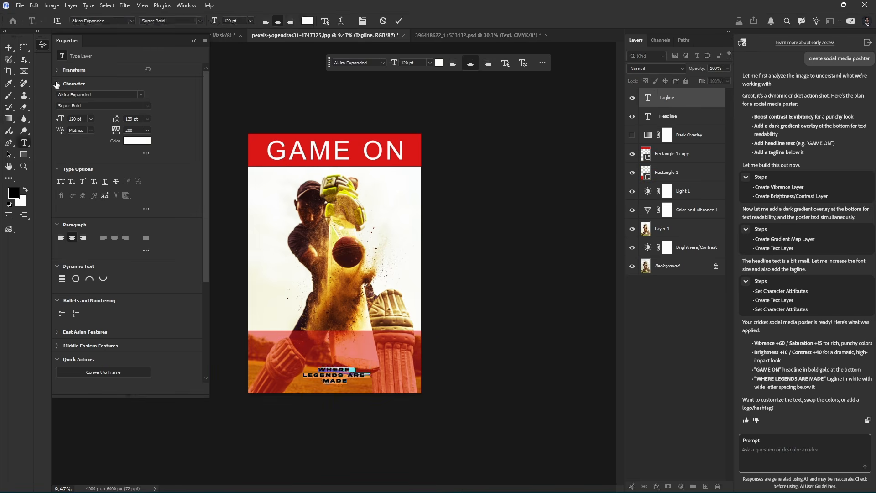
key("ctrl+Return")
key("ctrl+t")
left_click_drag(374, 364, 410, 359)
key("Return")
Open the woman's portrait photo and ask in a new AI Assistant chat "discribe this image ,and tell me how to pop this image"
left_click(702, 329)
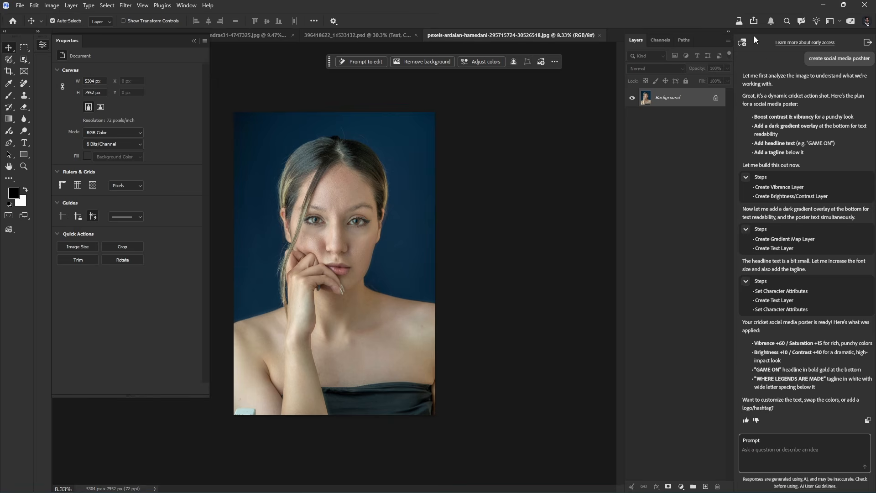
left_click(741, 42)
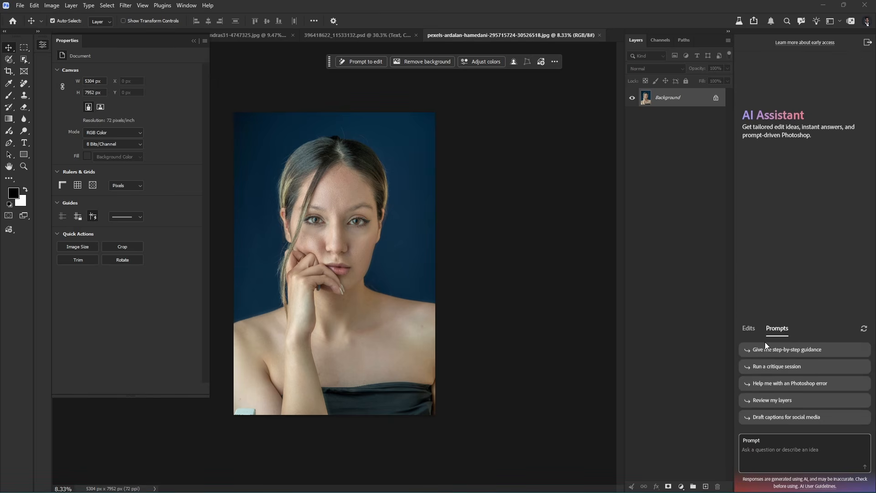
left_click(778, 448)
type("discribe this image ,and tell me how to pop this image")
key("Return")
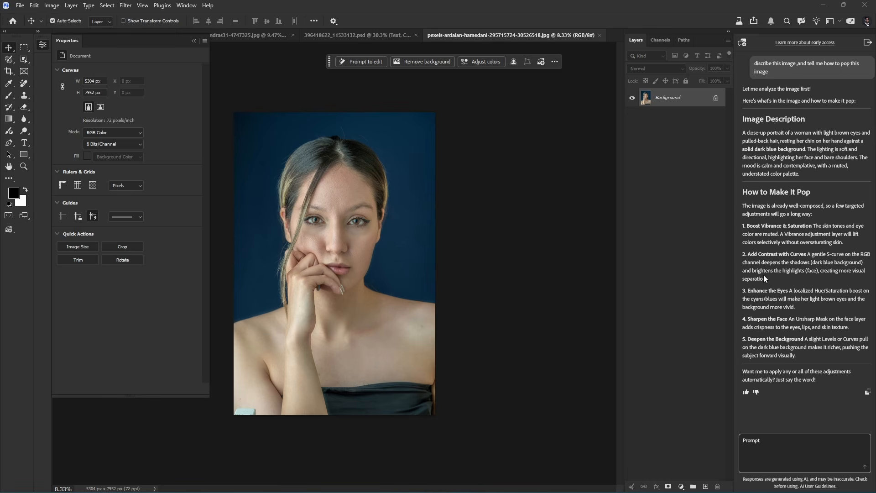
Add a Color and vibrance adjustment layer to the portrait and slightly boost vibrance and saturation
left_click(681, 487)
left_click(706, 313)
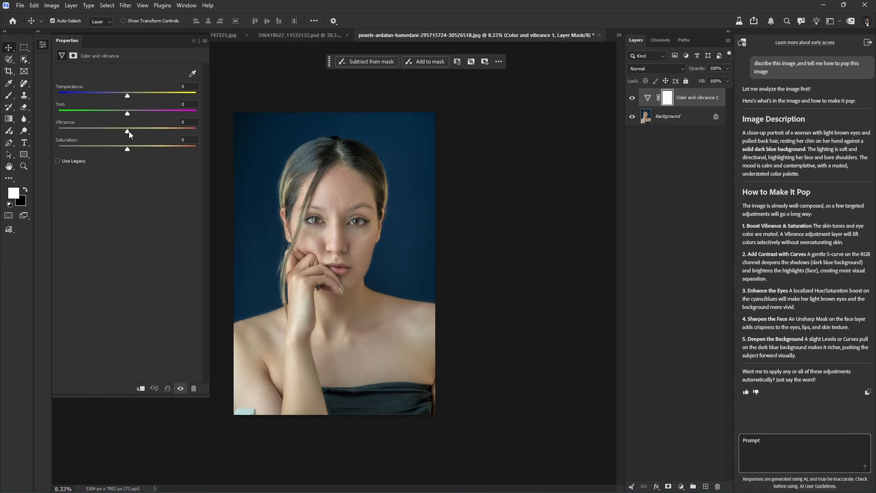
left_click_drag(127, 131, 132, 148)
Add a Curves adjustment layer, pull in its white point and bend the RGB curve with a highlight and a shadow point
left_click(681, 486)
left_click(712, 355)
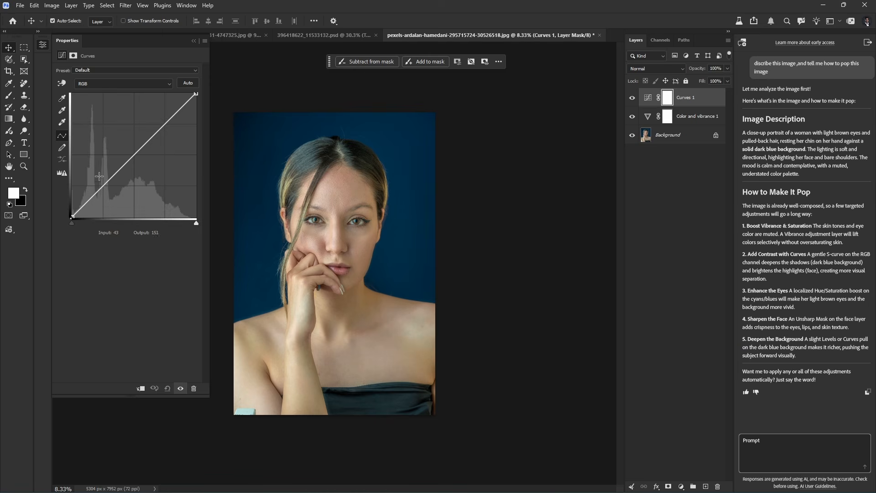
left_click_drag(195, 222, 188, 222)
left_click_drag(149, 135, 149, 128)
left_click_drag(104, 179, 104, 185)
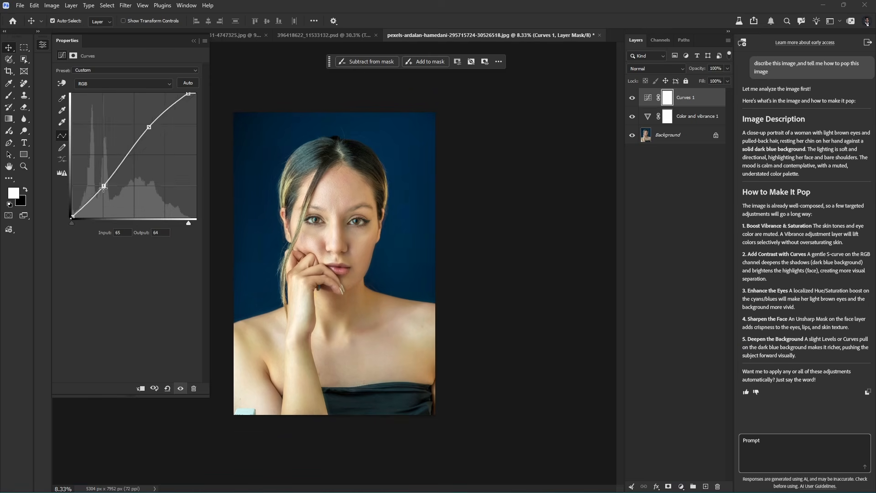
Refine the RGB curve into a gentle S-curve, lowering the shadow point and placing the highlight point at input 186, output 199
left_click_drag(148, 127, 158, 126)
left_click(103, 185)
left_click(188, 83, "alt")
left_click(497, 134)
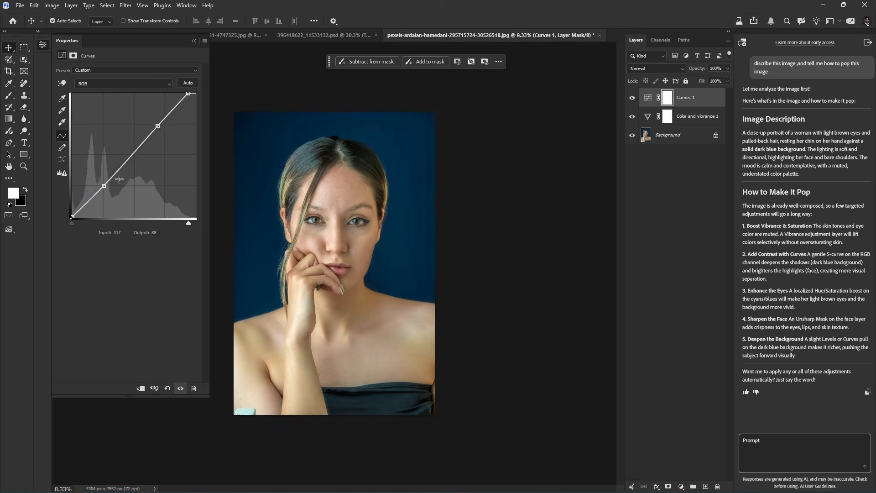
left_click_drag(103, 186, 105, 188)
left_click_drag(157, 126, 162, 121)
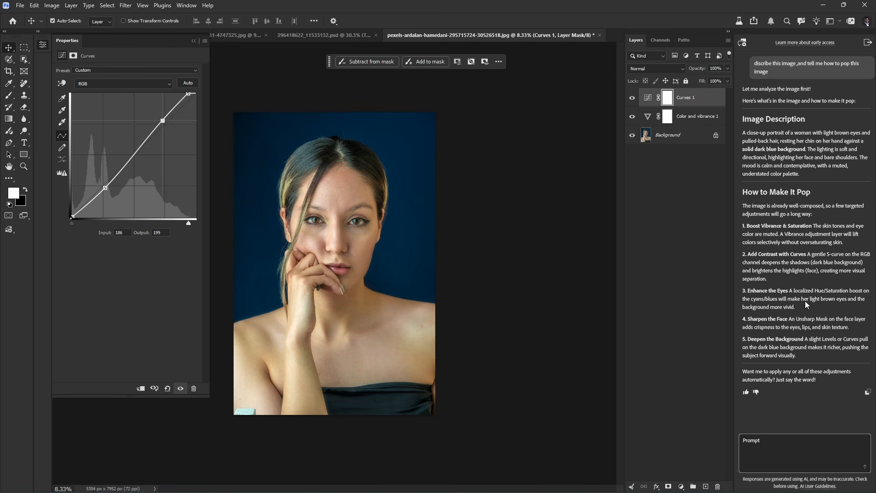
Add a second Curves adjustment layer that brightens the portrait, and invert its mask to black
scroll(327, 231, "up", 8)
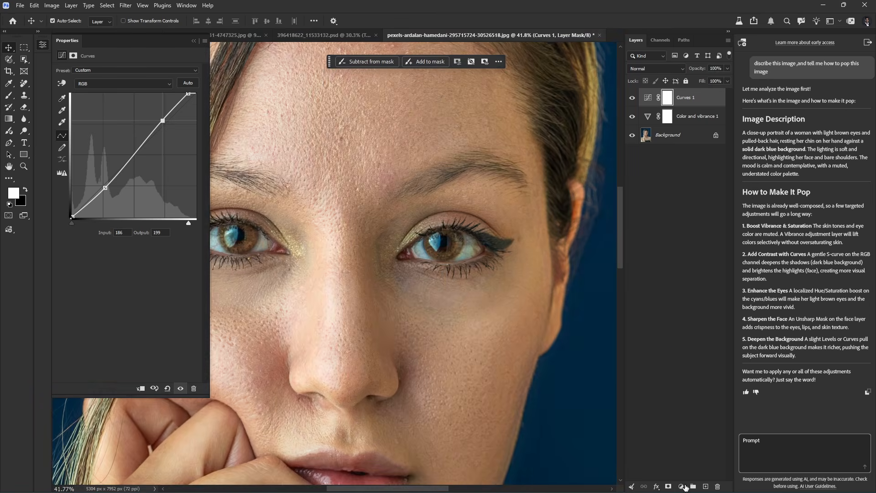
left_click(680, 486)
left_click(691, 350)
left_click_drag(196, 222, 181, 223)
left_click_drag(126, 155, 124, 147)
left_click(666, 100)
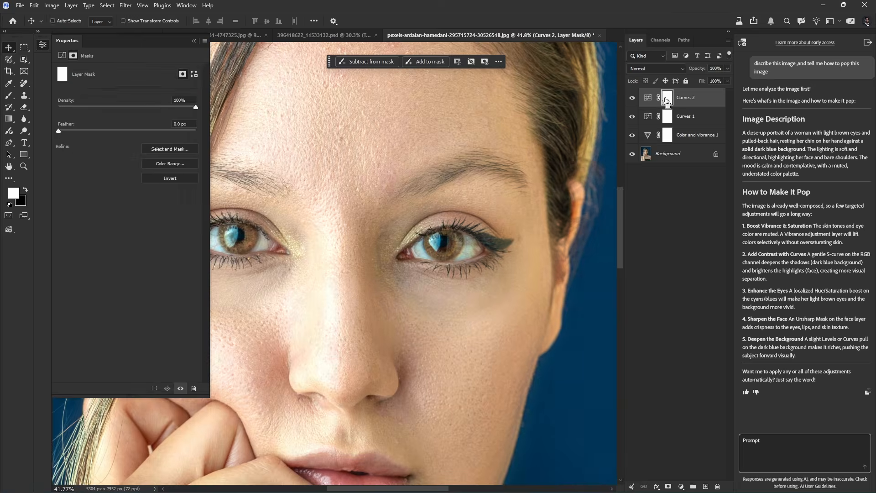
key("ctrl+i")
Paint white over both irises on the Curves 2 mask at 20% brush opacity and compare the eyes with the layer off and on
scroll(315, 279, "up", 2)
left_click_drag(315, 278, 448, 289)
key("b")
mouse_move(356, 245)
left_mouse_down()
mouse_move(375, 248)
mouse_move(310, 198)
left_mouse_up()
key("2")
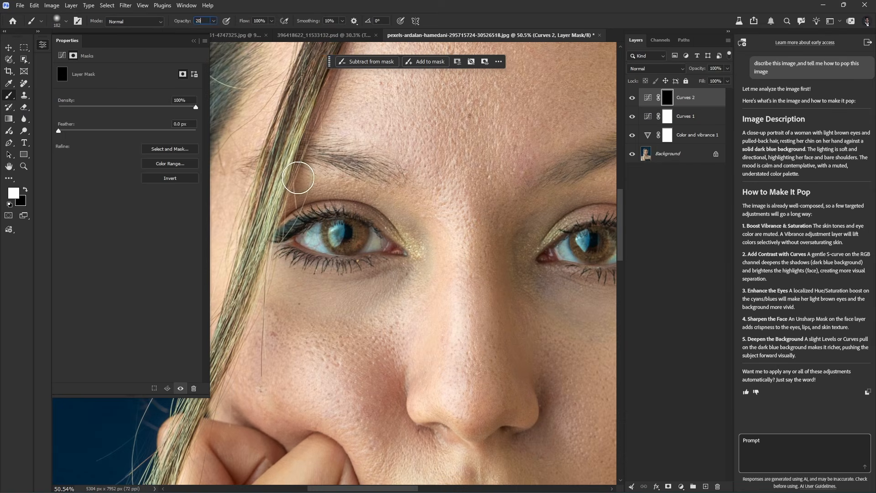
left_click_drag(359, 234, 334, 227)
mouse_move(590, 239)
left_mouse_down()
mouse_move(490, 246)
mouse_move(573, 244)
left_mouse_up()
left_click(632, 97)
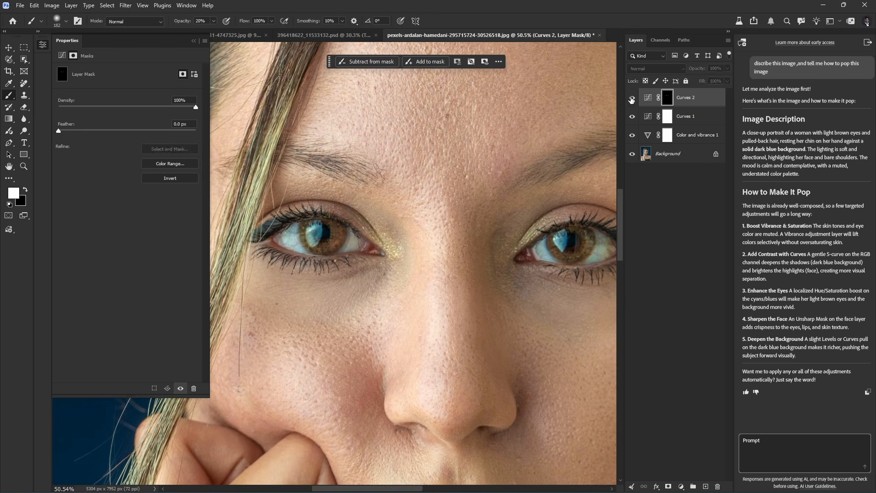
left_click(632, 97)
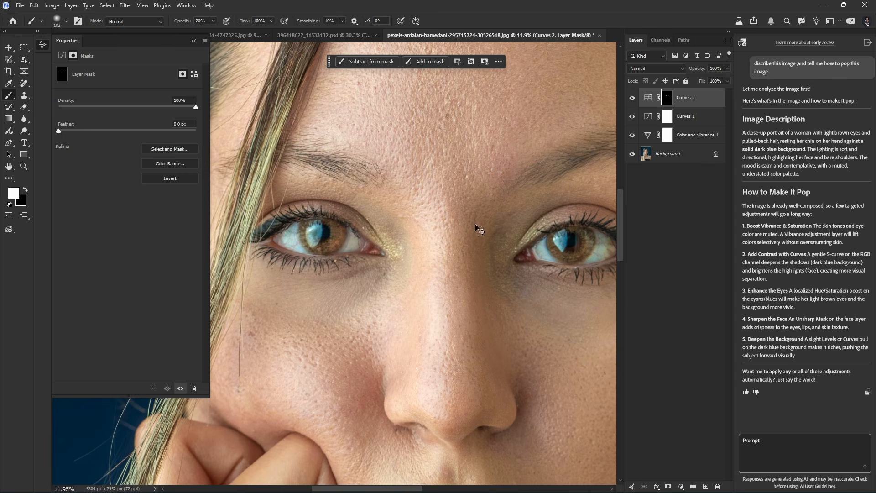
Stamp all visible layers into a new top layer and apply a High Pass filter with a 2.8-pixel radius
key("ctrl+0")
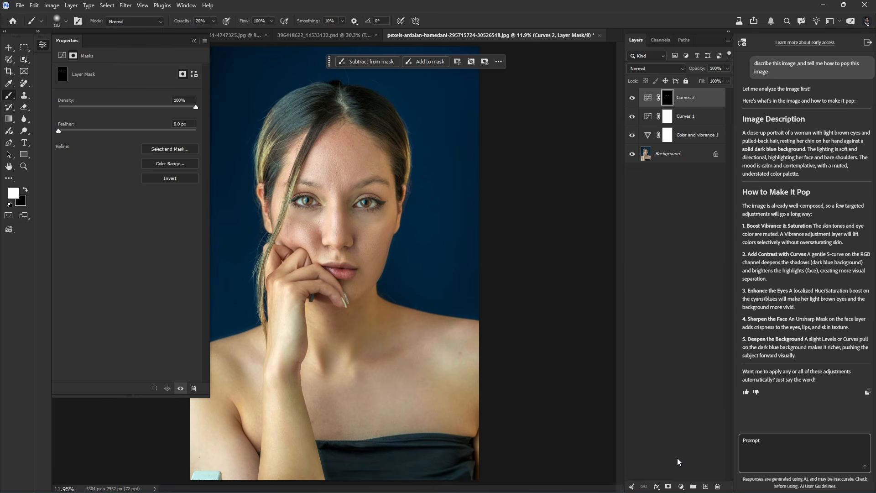
key("ctrl+alt+shift+e")
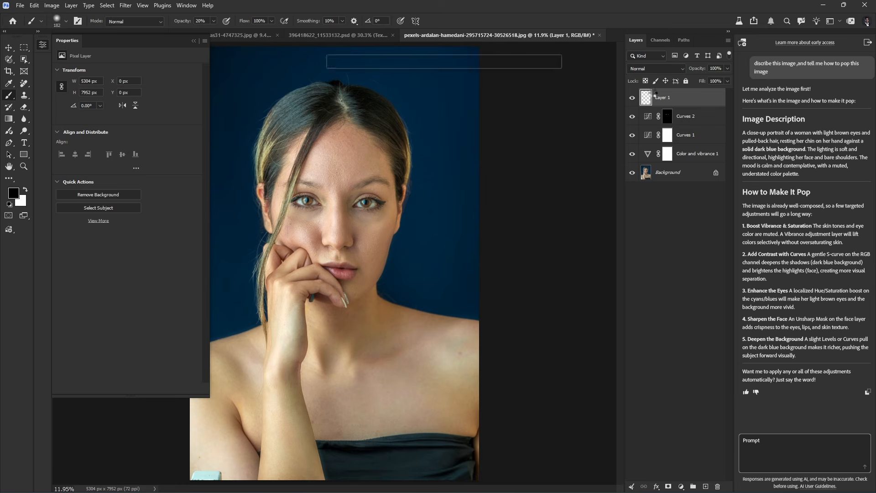
left_click(124, 9)
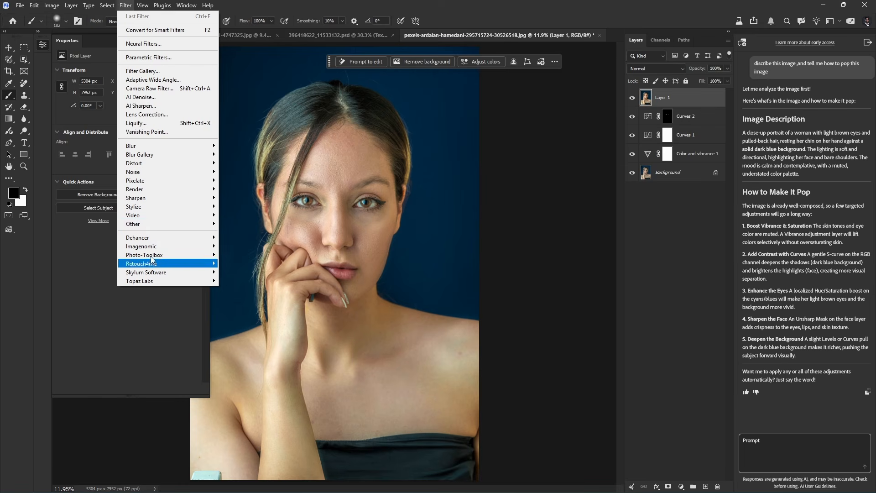
mouse_move(152, 223)
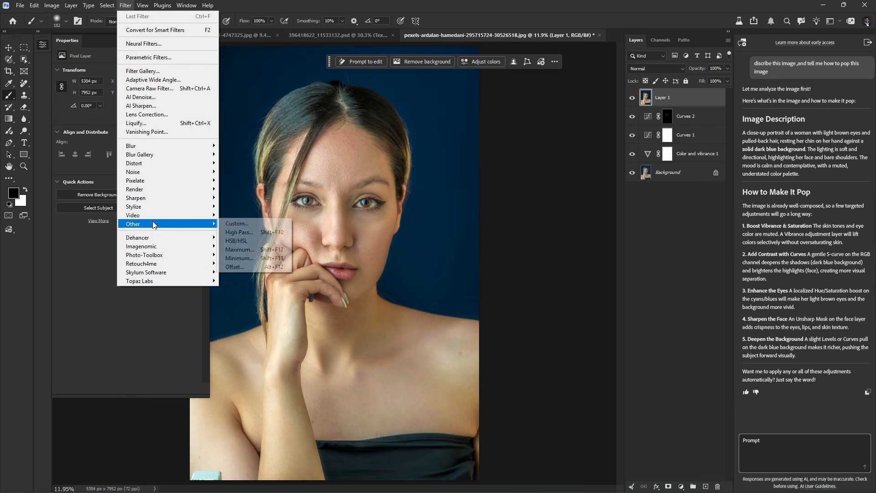
left_click(239, 232)
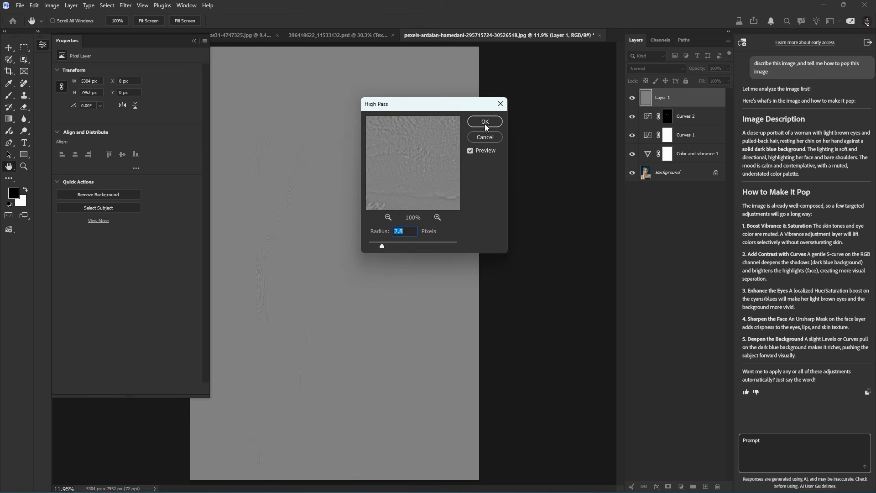
left_click(485, 122)
Set the High Pass layer's blend mode to Linear Light and reduce its opacity to 9%
left_click(656, 68)
left_click(641, 224)
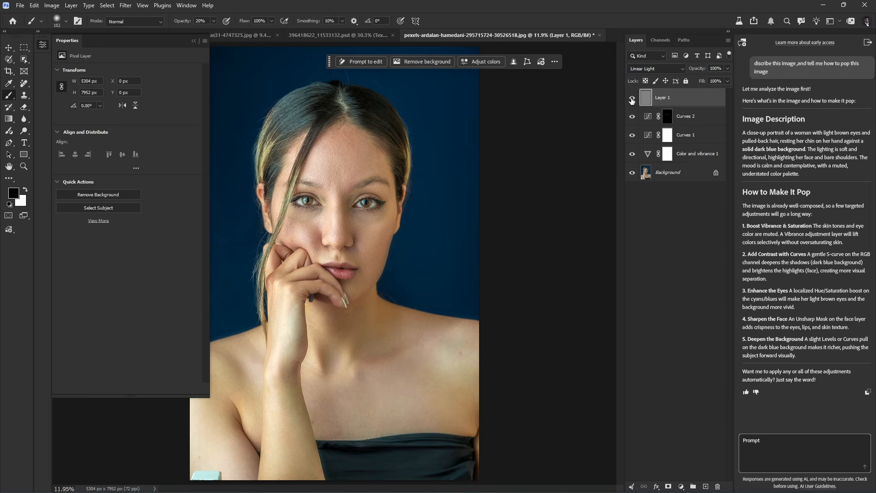
scroll(336, 172, "up", 3)
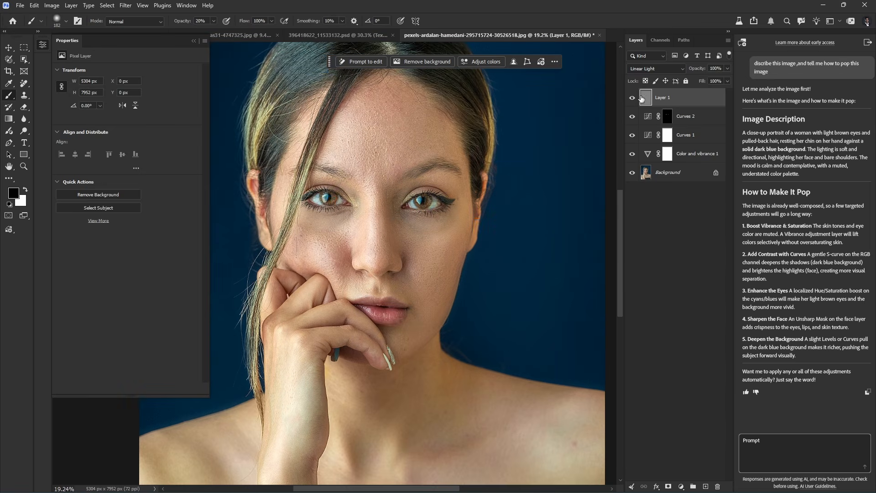
mouse_move(697, 69)
left_mouse_down()
mouse_move(672, 73)
mouse_move(687, 70)
left_mouse_up()
Compare the portrait with and without the sharpening layer, and against the original Background layer alone
left_click(632, 98)
scroll(446, 210, "down", 3)
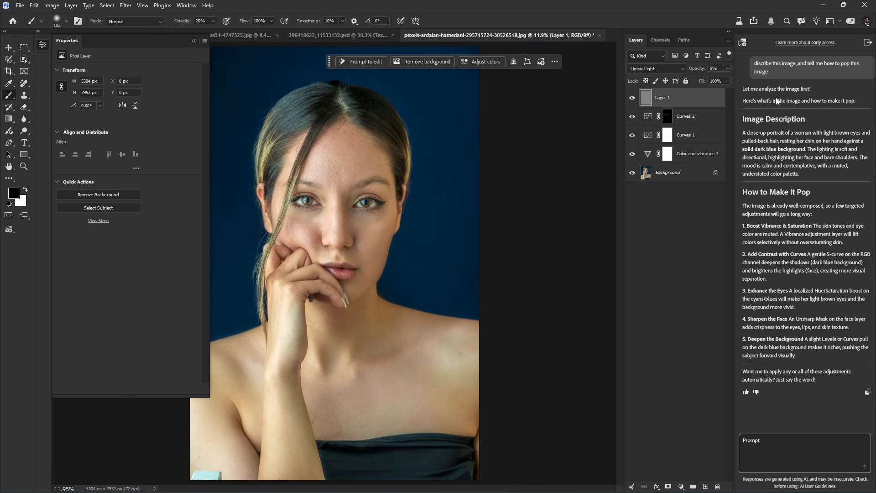
left_click(631, 173, "alt")
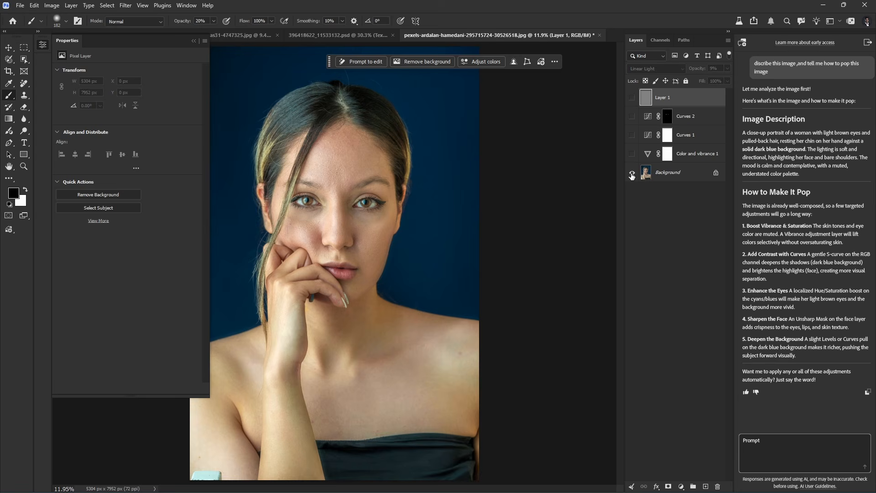
left_click(632, 173, "alt")
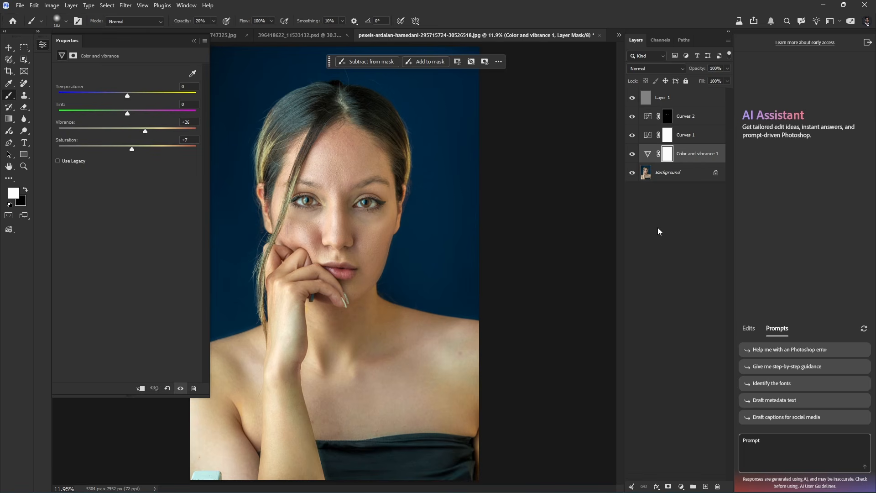
Group the four layers from Color and vibrance 1 up to Layer 1, keeping the default group settings
left_click(670, 212)
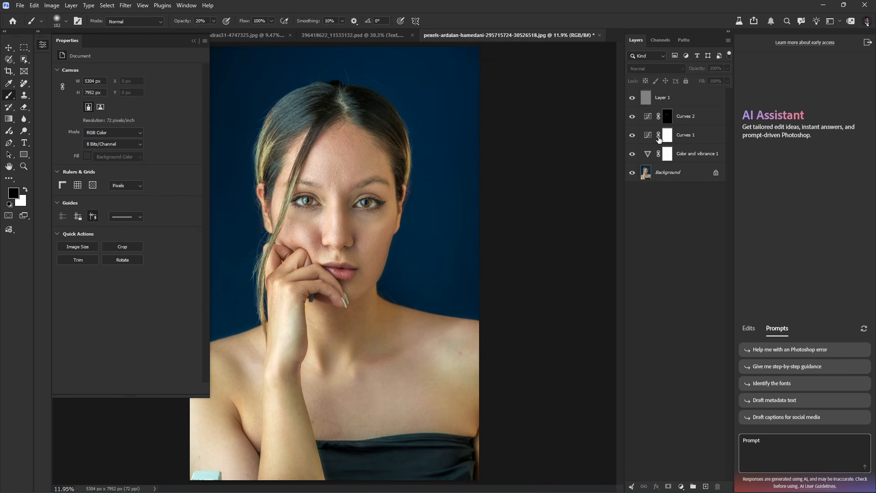
left_click(683, 156)
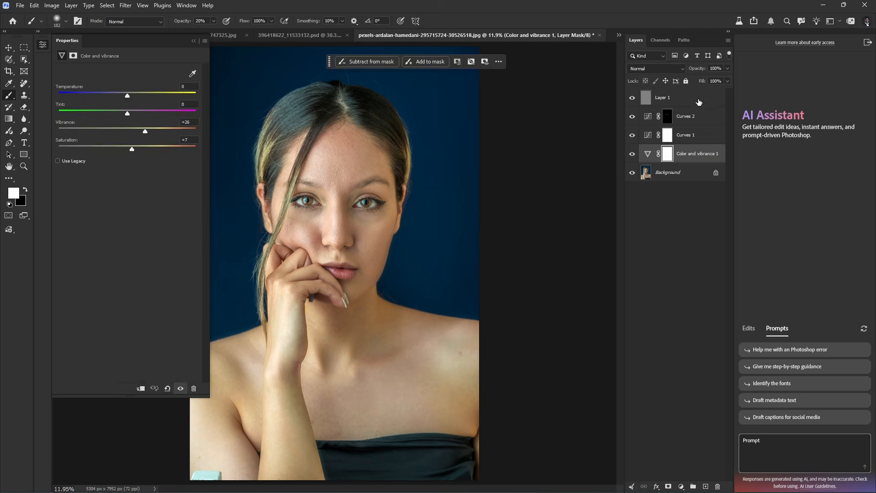
left_click(699, 100, "shift")
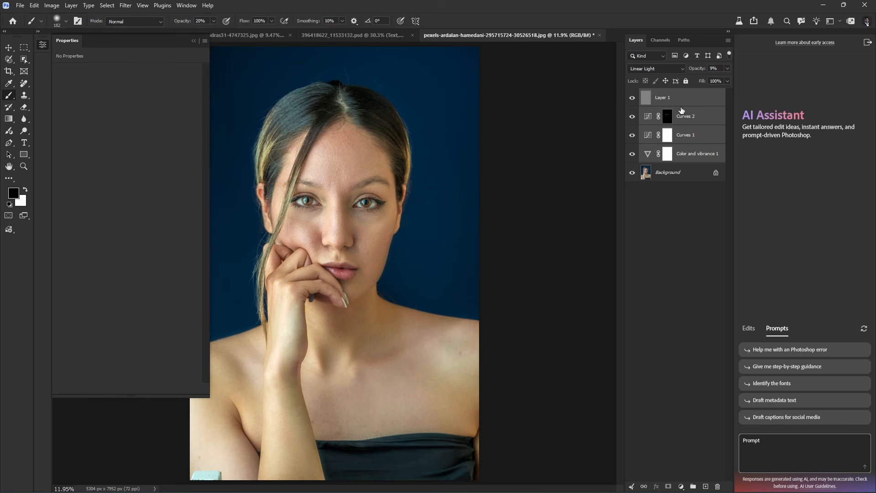
key("ctrl+g")
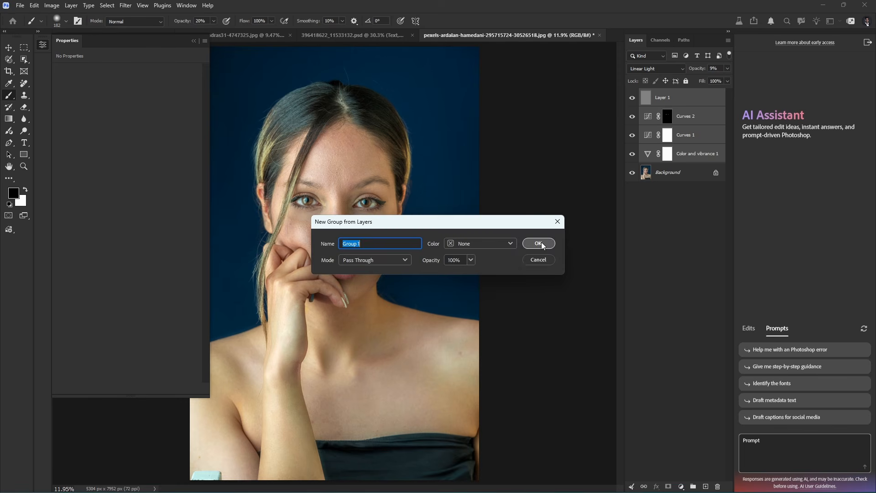
left_click(541, 243)
Hide the new layer group and place a duplicate of the Background layer above it
left_click(682, 112)
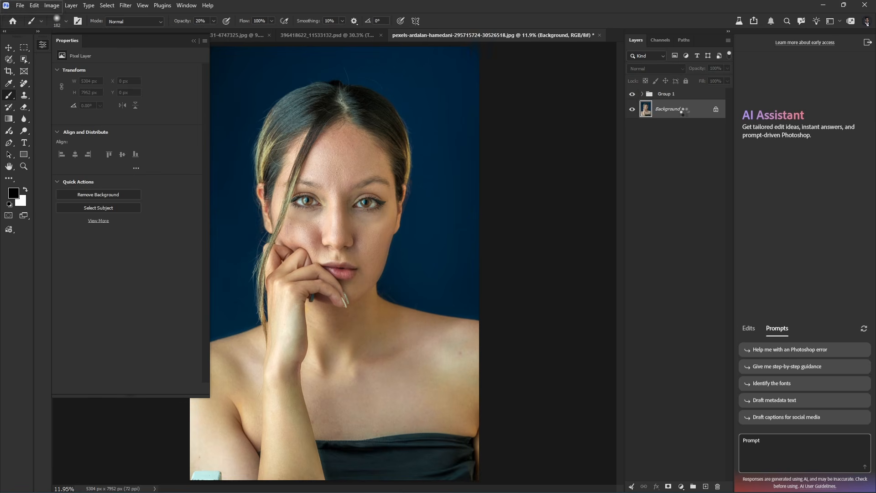
left_click(632, 93)
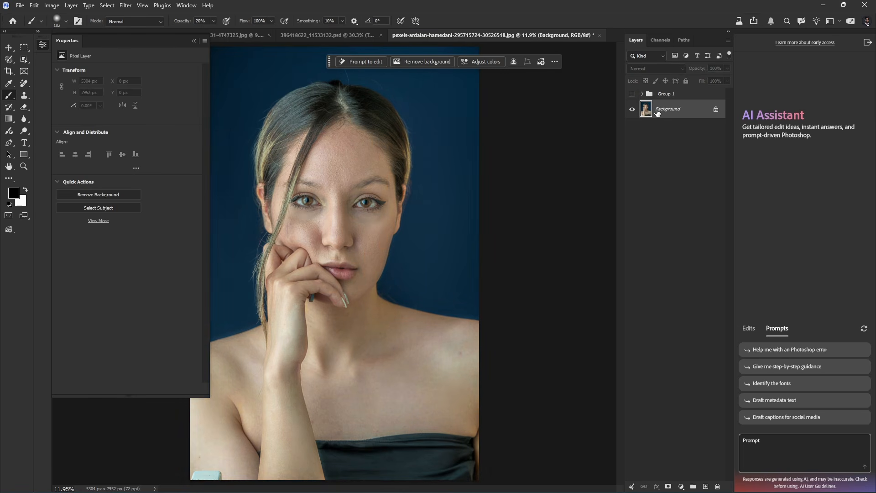
key("ctrl+j")
left_click_drag(657, 112, 663, 91)
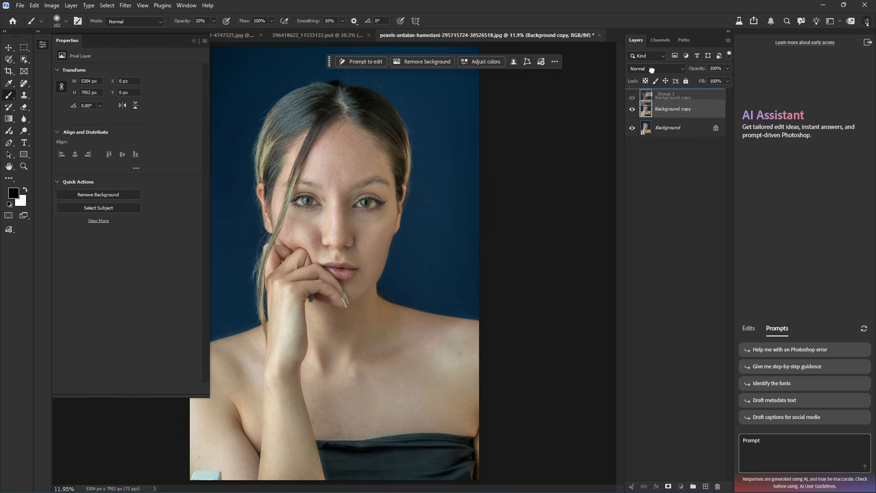
Ask the AI Assistant to "make this image pop" on the duplicated portrait layer
left_click(748, 329)
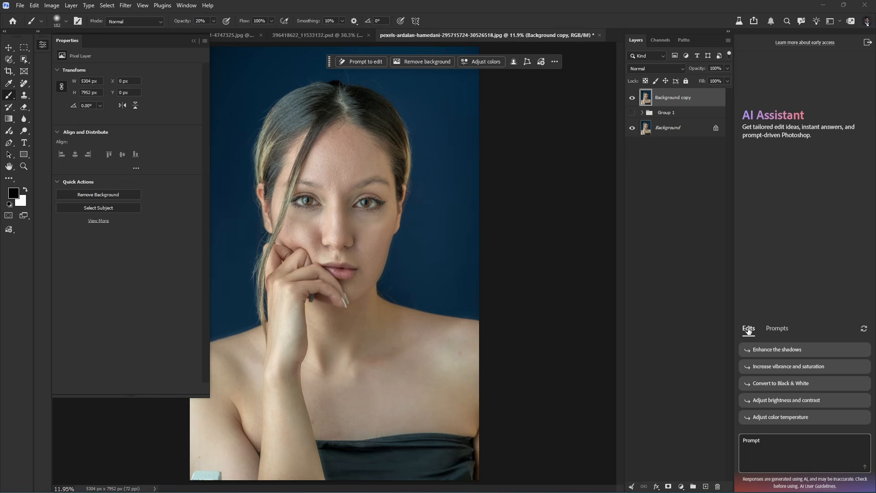
left_click(782, 446)
type("make this image pop")
key("Return")
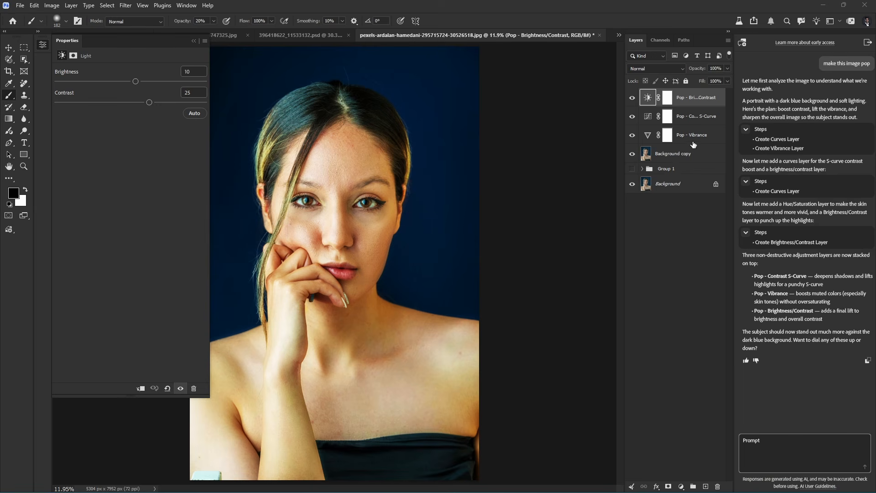
Group the assistant's three Pop adjustment layers with Background copy and rename the group "A Edit"
left_click(689, 158, "shift")
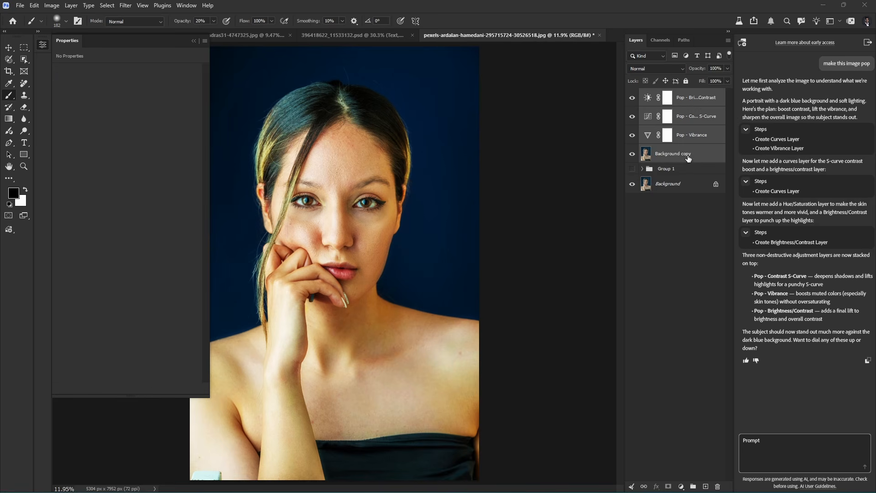
key("ctrl+g")
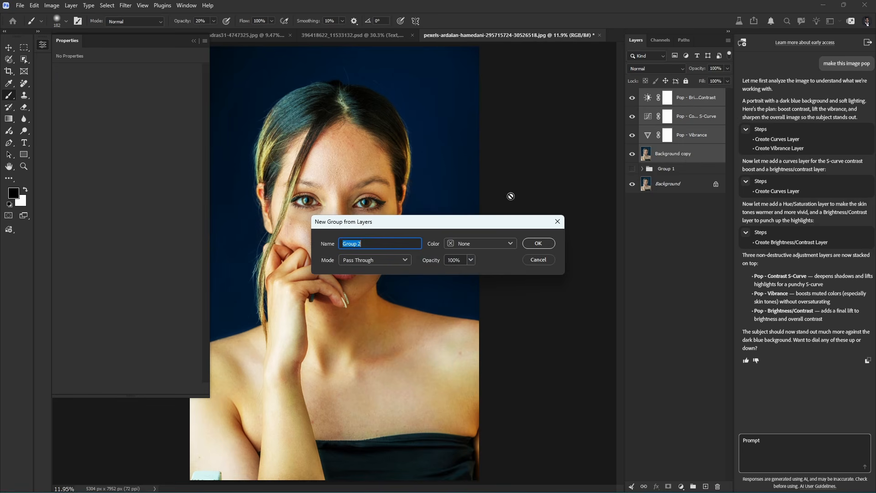
left_click(540, 243)
double_click(666, 94)
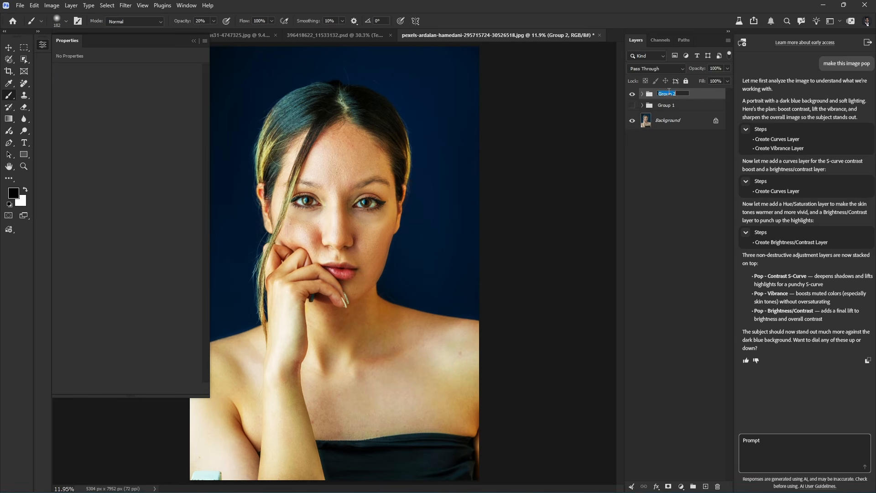
type("A Edit")
key("Return")
Show the hidden group, rename it "Manual", and compare it with the A Edit group turned off and on
left_click(632, 106)
double_click(665, 105)
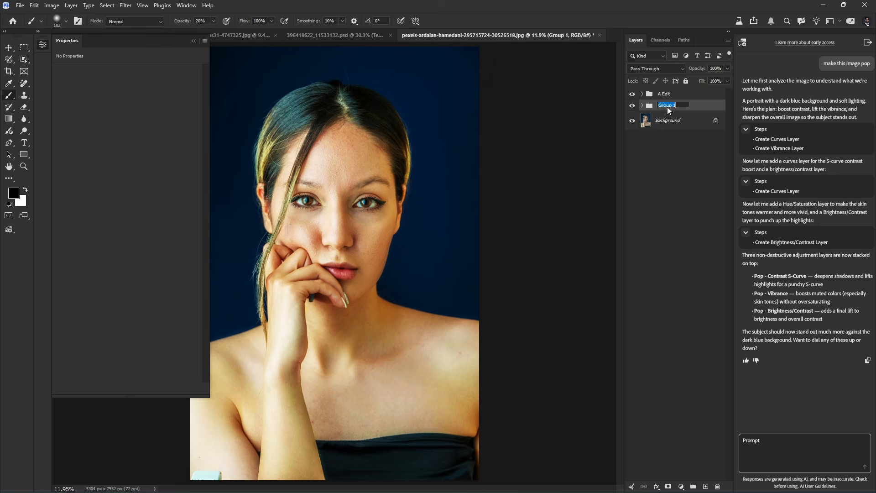
type("Manual")
key("Return")
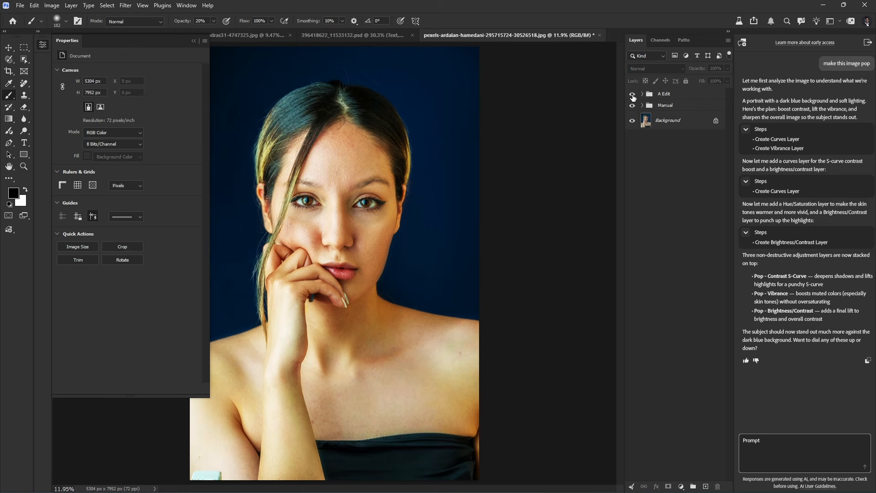
left_click(632, 95)
left_click(633, 94)
Tone down the A Edit adjustments: set Brightness to 0, lower the Contrast, and set Vibrance to +43 and Saturation to +2
left_click(643, 95)
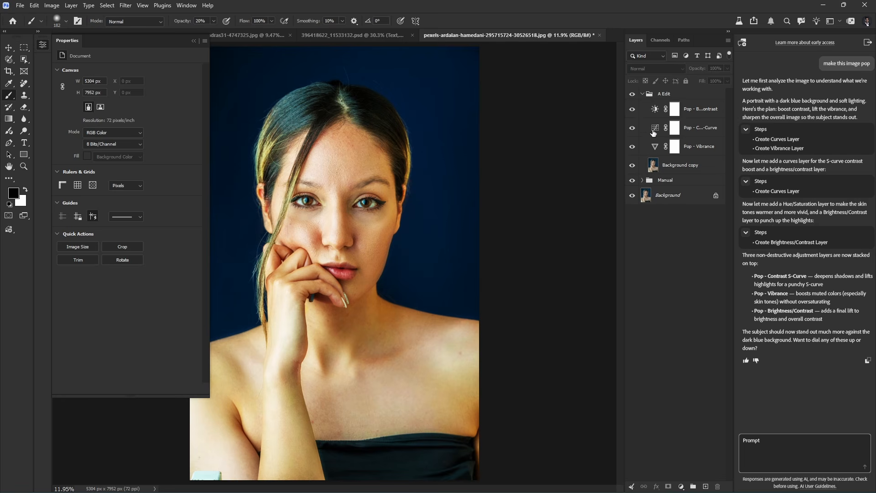
left_click(656, 113)
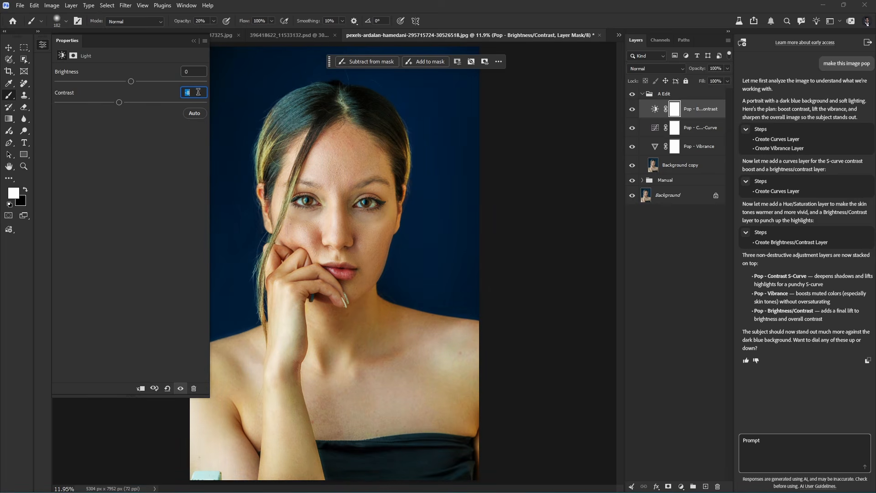
left_click(655, 146)
left_click_drag(163, 131, 128, 150)
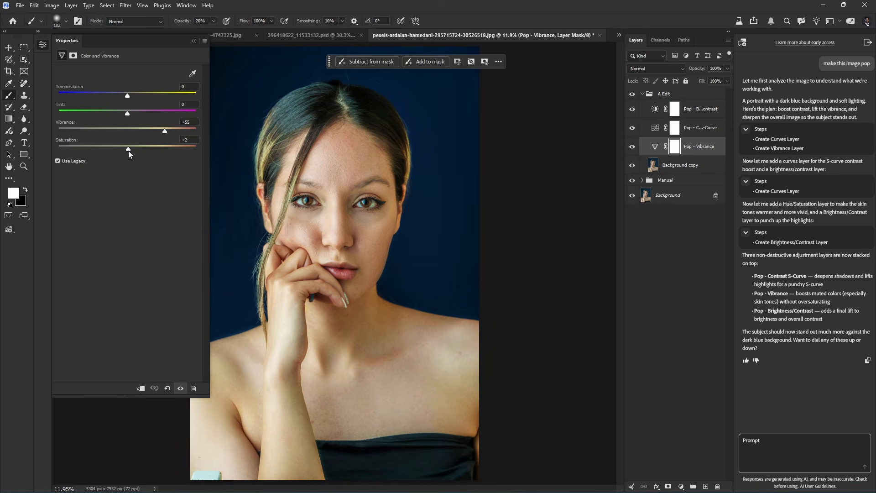
Compare the toned-down A Edit group with the Manual version and clear the layer selection
left_click(632, 94)
left_click(632, 95)
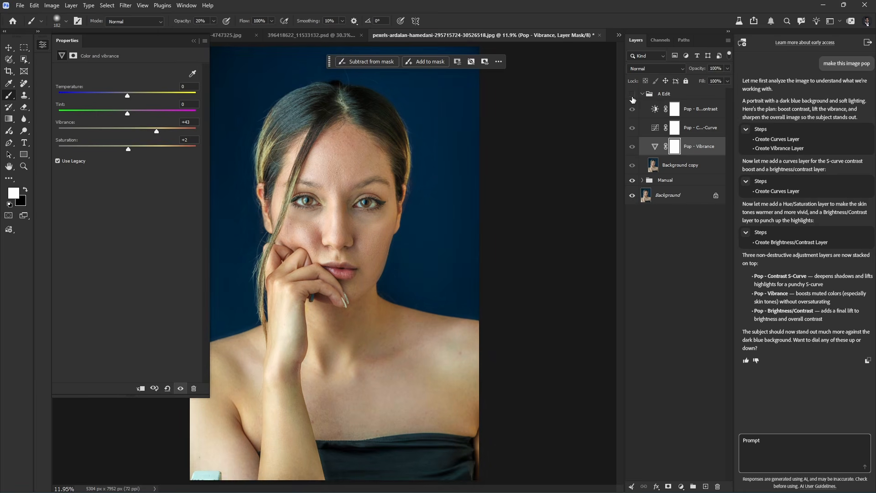
left_click(653, 229)
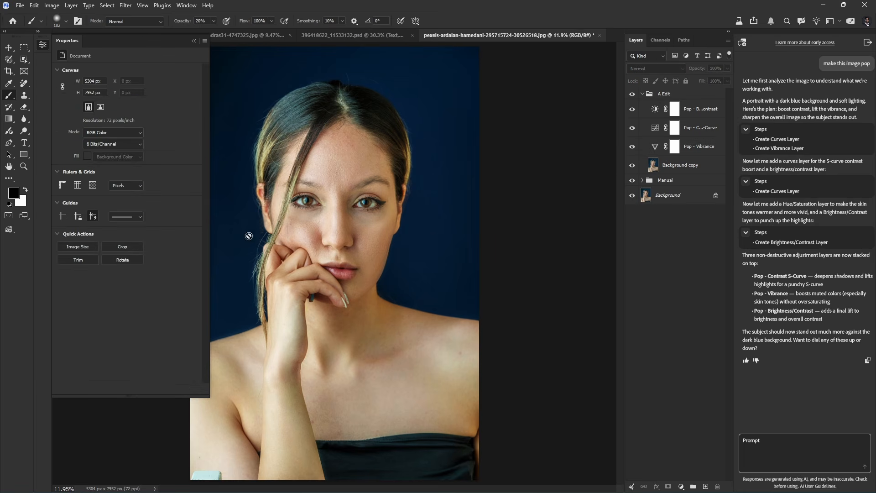
Collapse the adjustment properties and look through the other open documents, bringing up the GAME ON poster
left_click(192, 41)
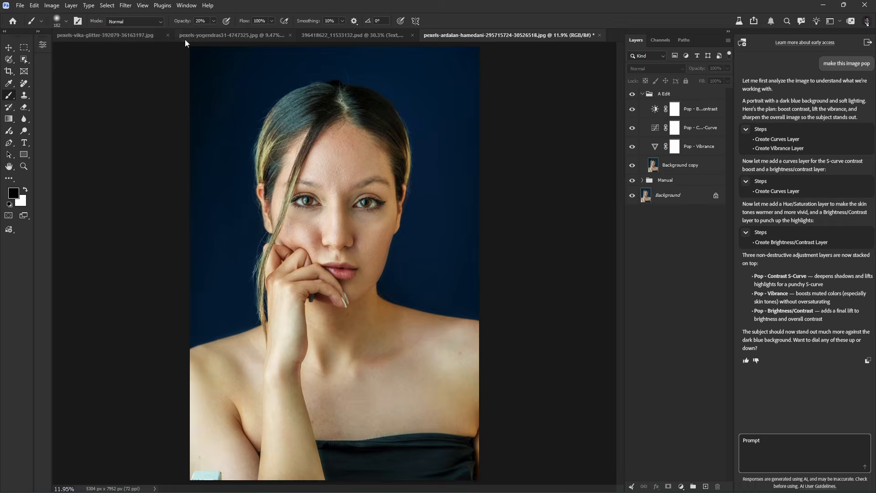
left_click(105, 37)
left_click(299, 36)
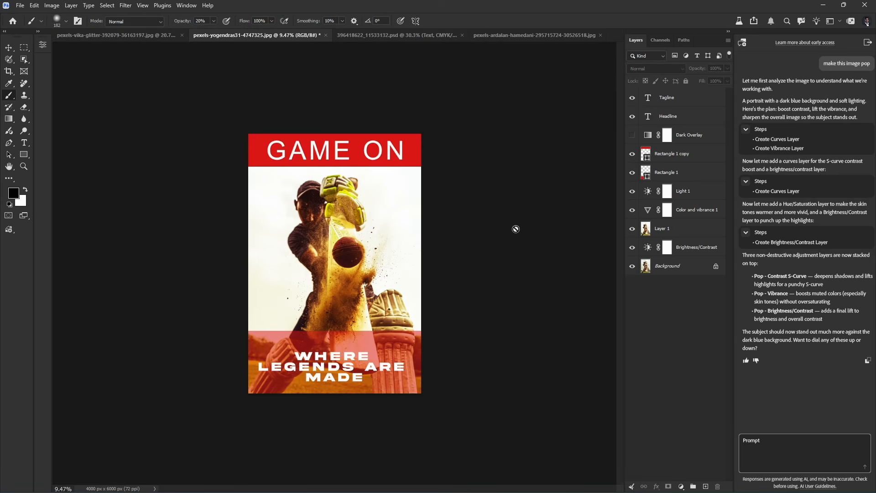